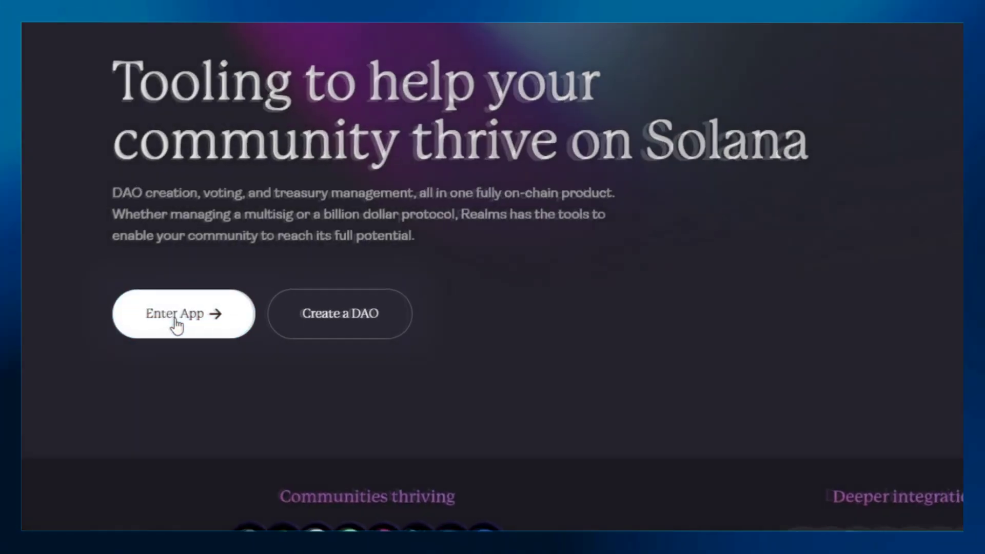
# Step: Enter Realms, connect the Phantom wallet, and start a new VSR & Lockup Tokens proposal
pyautogui.click(133, 328)
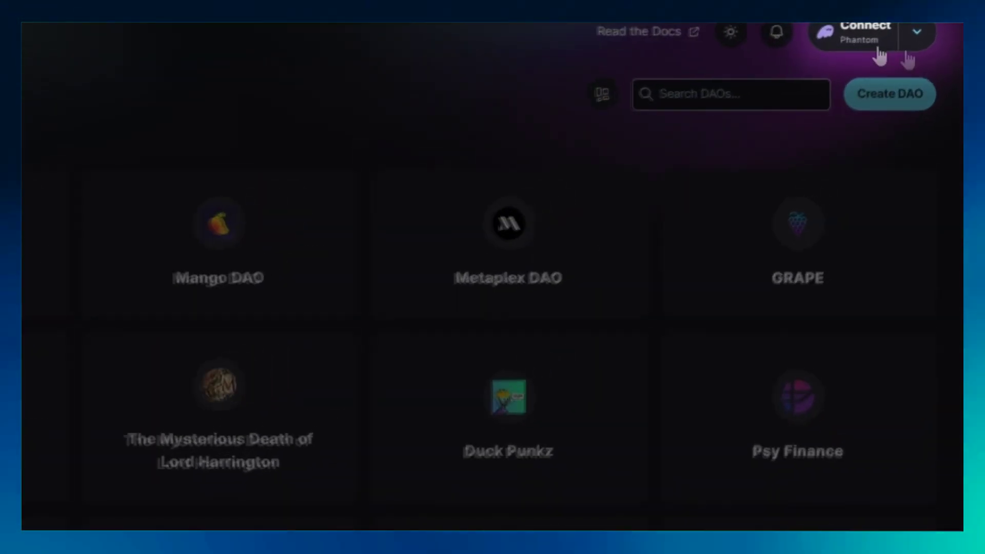
pyautogui.click(852, 43)
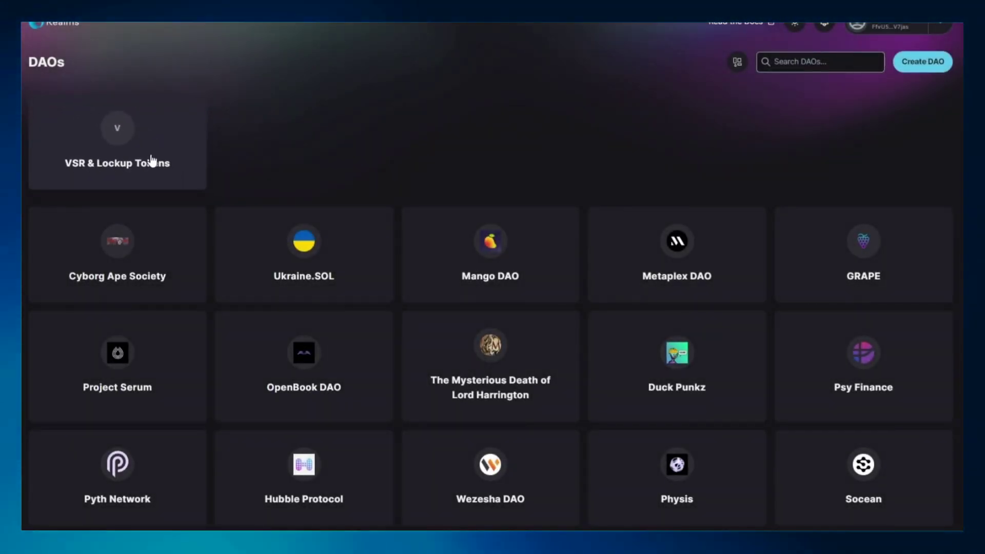
pyautogui.click(151, 161)
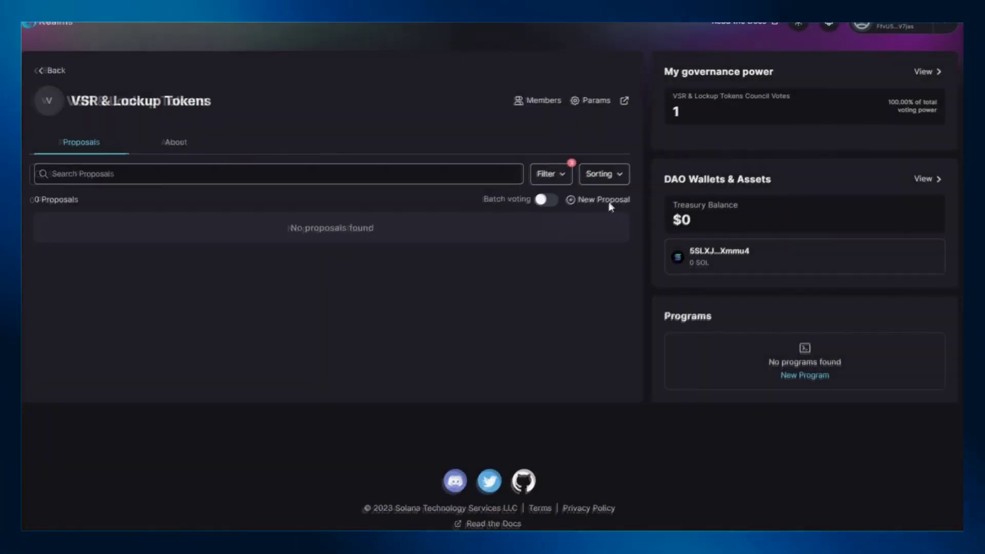
pyautogui.click(605, 199)
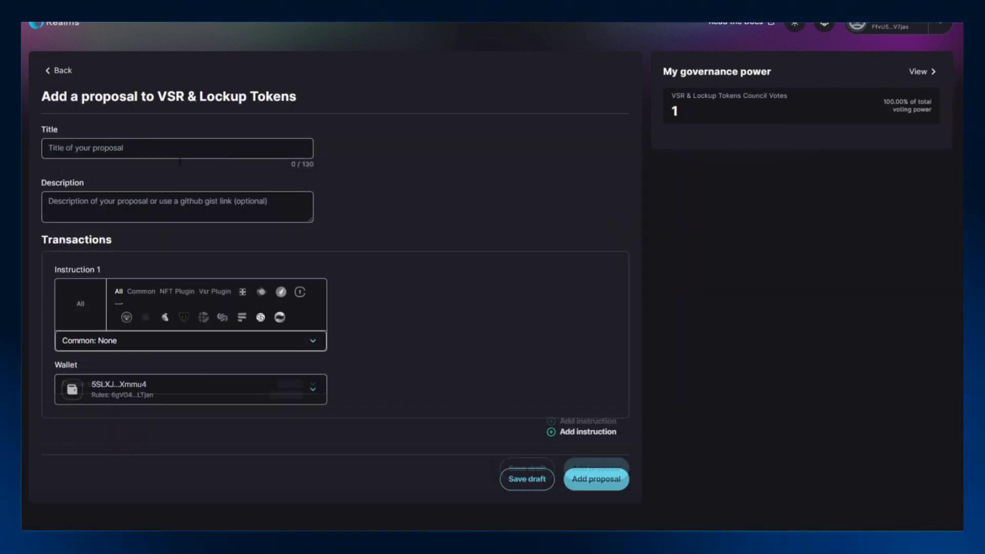
# Step: Title the proposal 'Minting Tokens' with the description 'How to mind tokens'
pyautogui.click(179, 155)
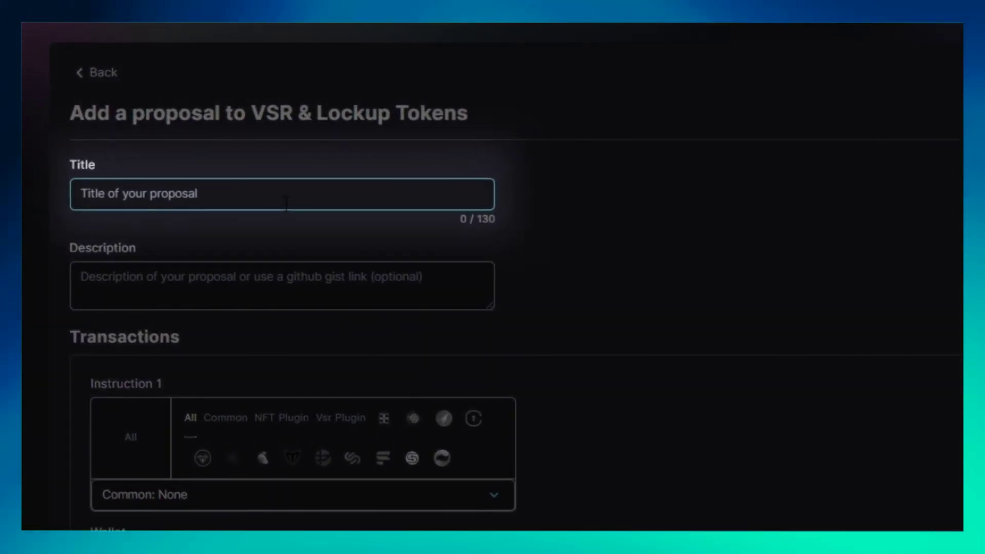
pyautogui.write('Minting Tokens')
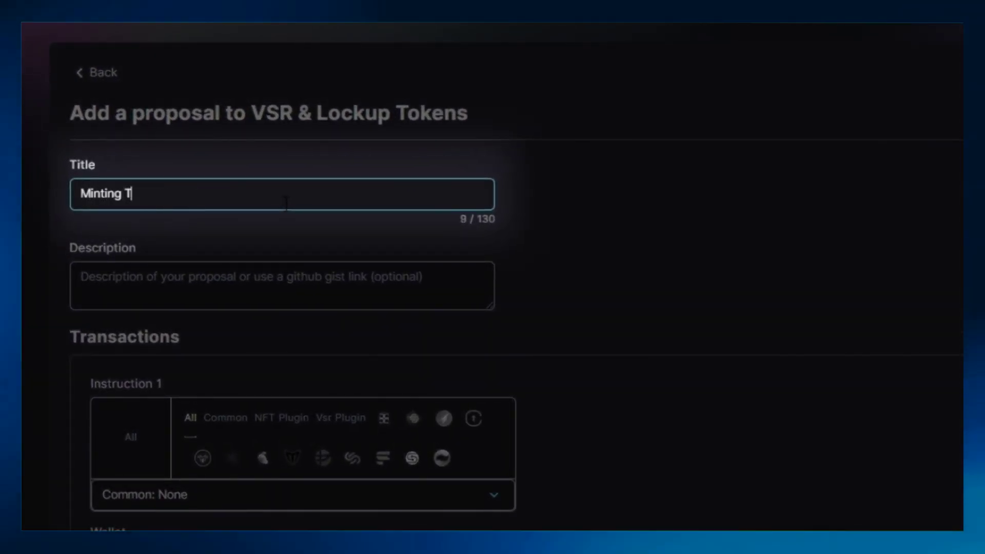
pyautogui.press('Tab')
pyautogui.write('How to')
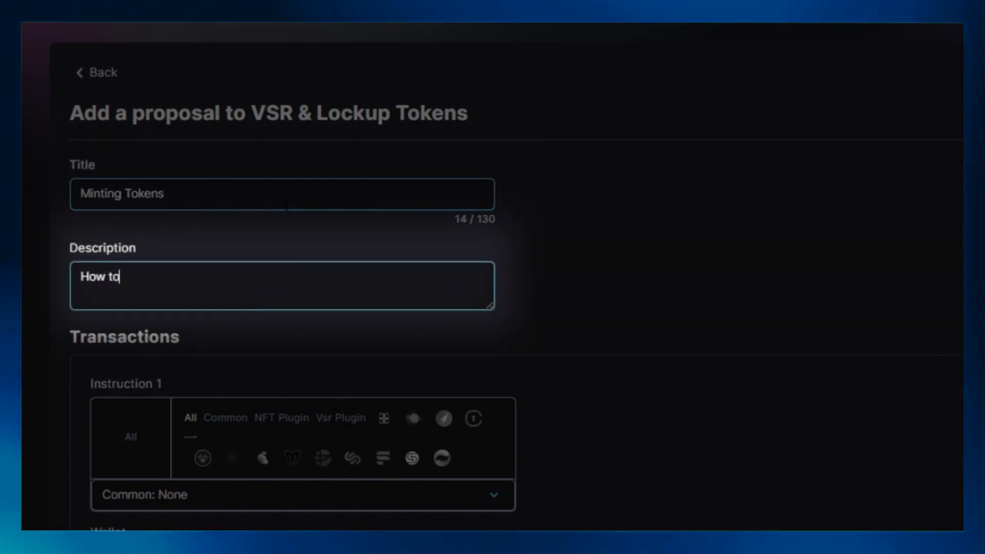
pyautogui.write(' mind  tokens')
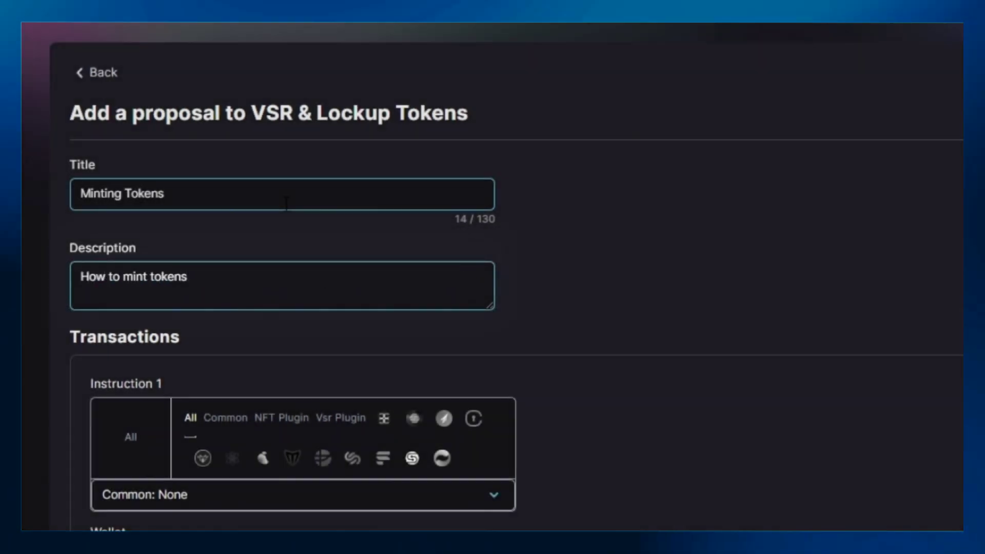
# Step: Add a Mint Tokens instruction sending 1000000 tokens to the pasted wallet address, and submit
pyautogui.scroll(-5, 231, 352)
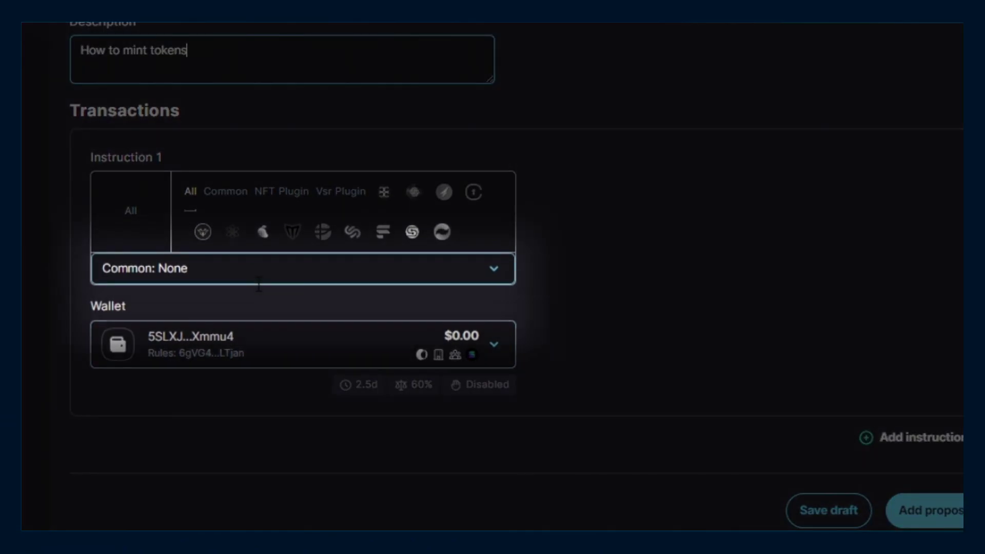
pyautogui.click(259, 268)
pyautogui.scroll(-4, 281, 435)
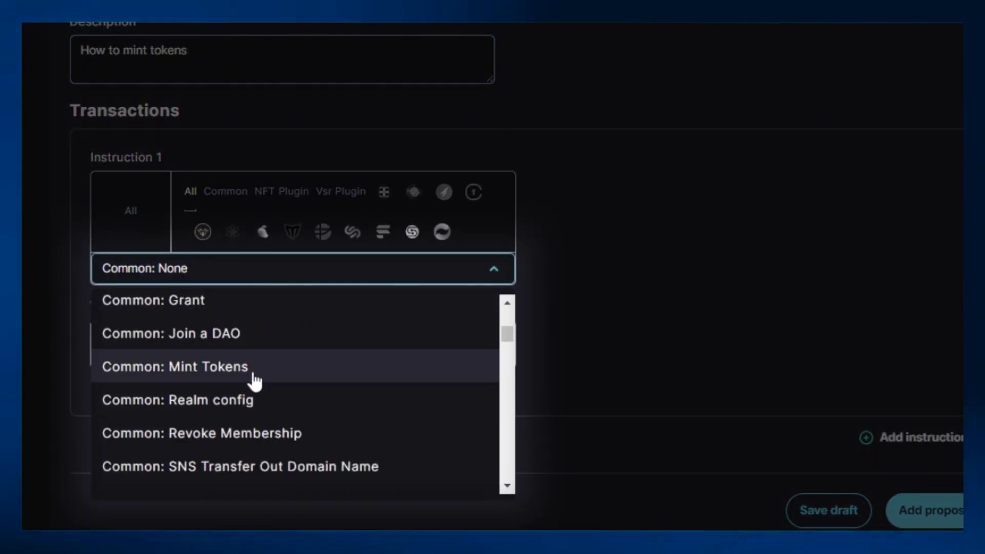
pyautogui.click(257, 370)
pyautogui.scroll(-3, 215, 312)
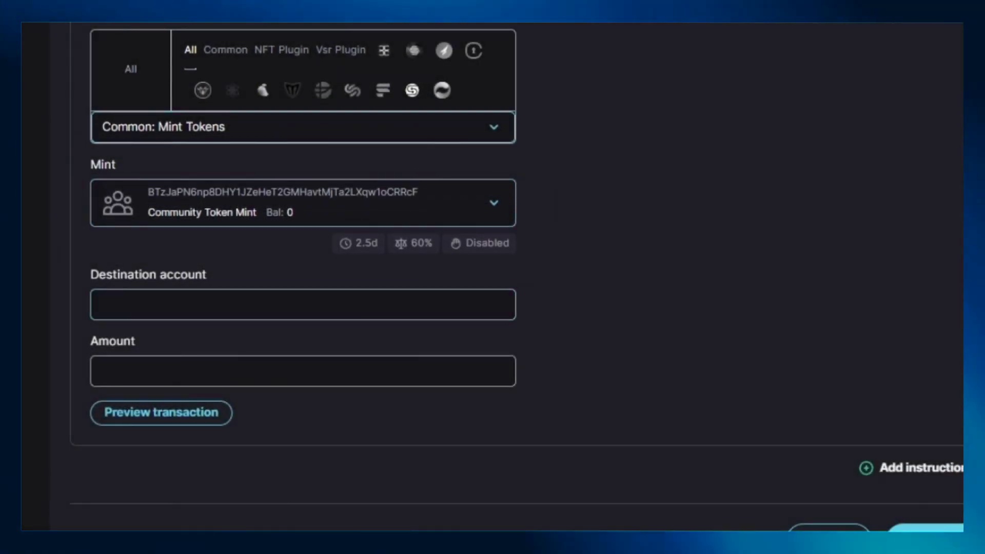
pyautogui.click(216, 314)
pyautogui.write('FfvU5vAnEg4pBKcLqeJHeft88Dr9iUiQTS1Nx34V7jas')
pyautogui.click(248, 382)
pyautogui.write('1000000')
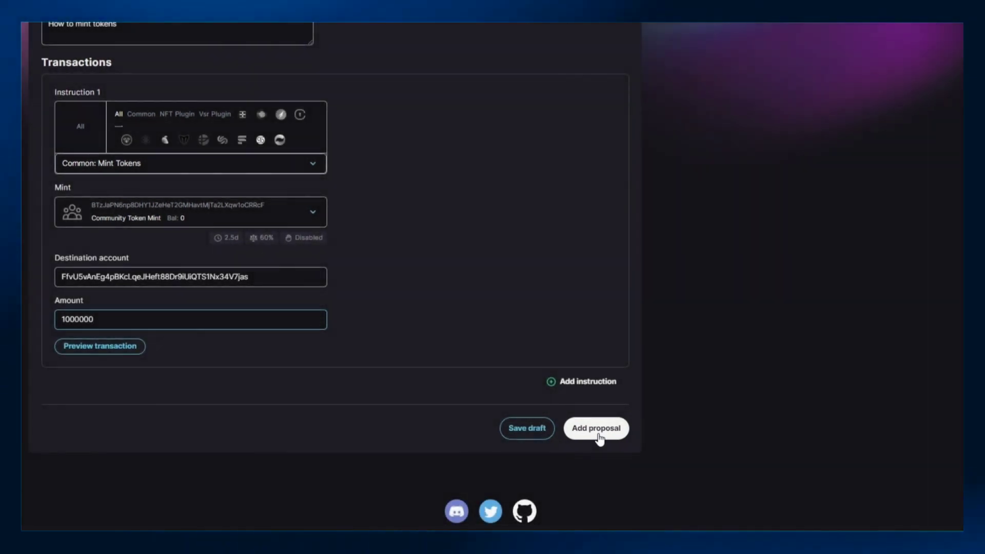
pyautogui.click(598, 436)
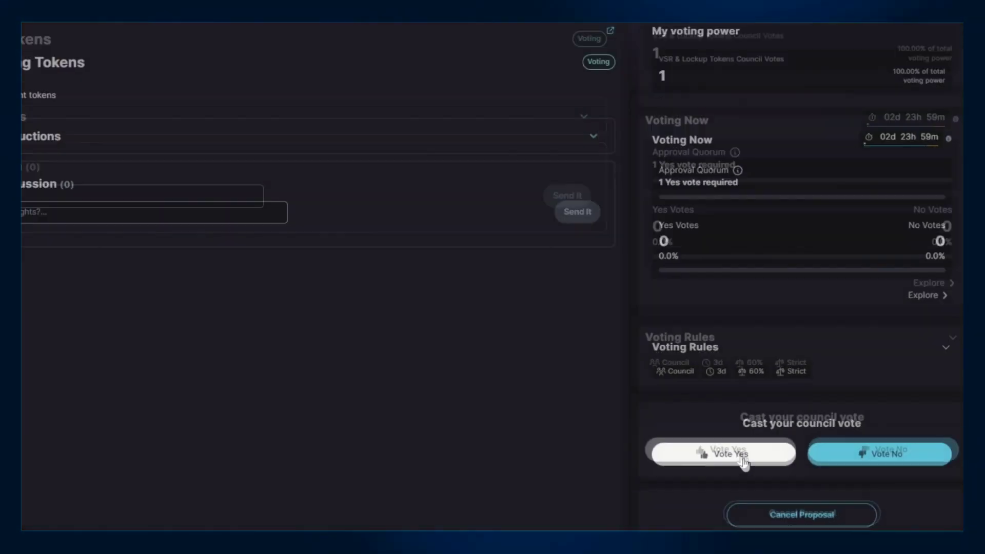
# Step: Vote Yes on the Minting Tokens proposal, confirm it, and execute the passed proposal
pyautogui.click(748, 466)
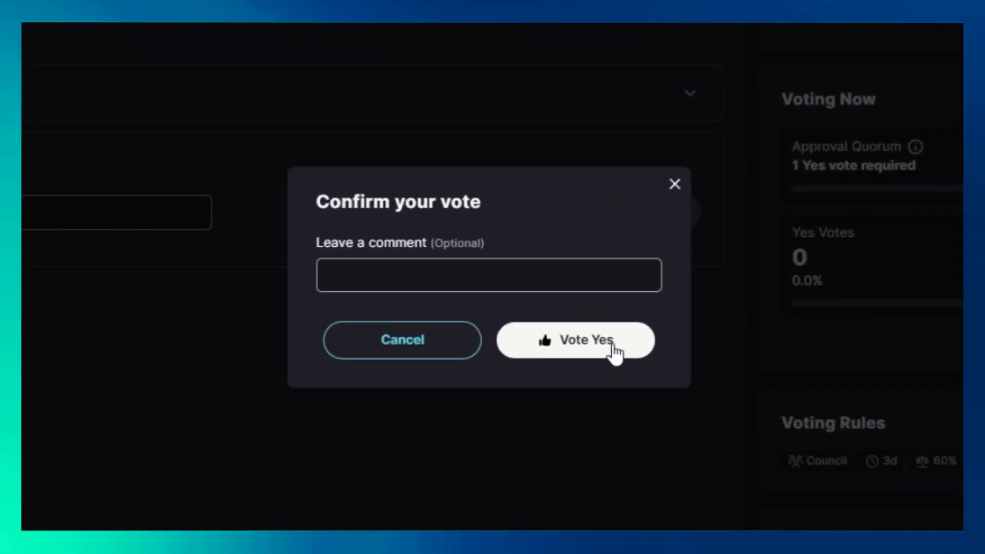
pyautogui.click(590, 356)
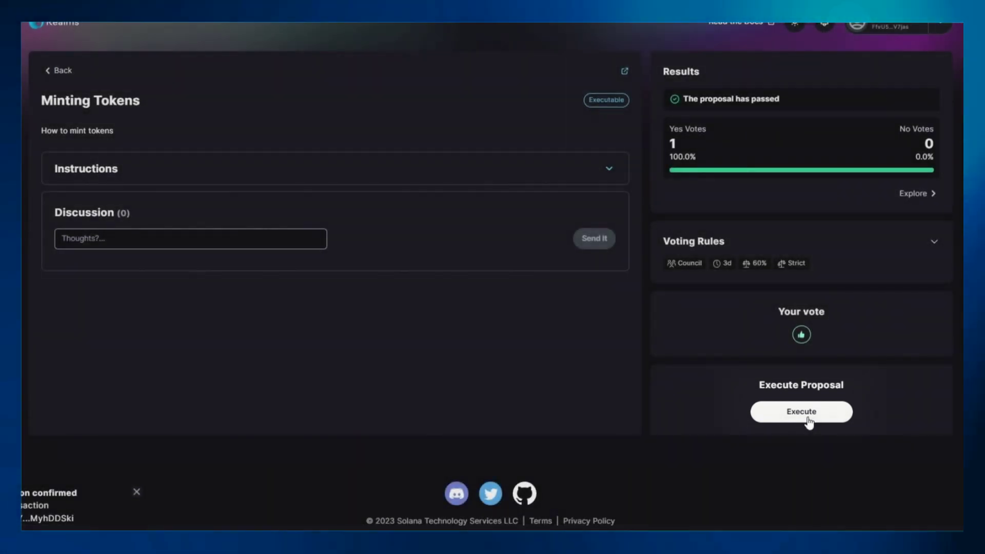
pyautogui.click(809, 420)
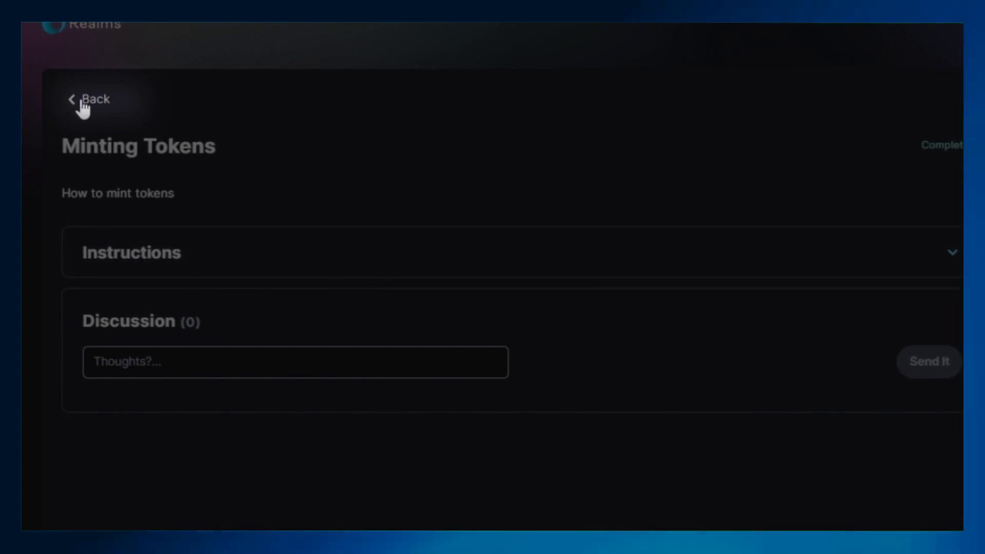
# Step: Start a new council-voted proposal described as 'How to create registrar setup'
pyautogui.click(83, 105)
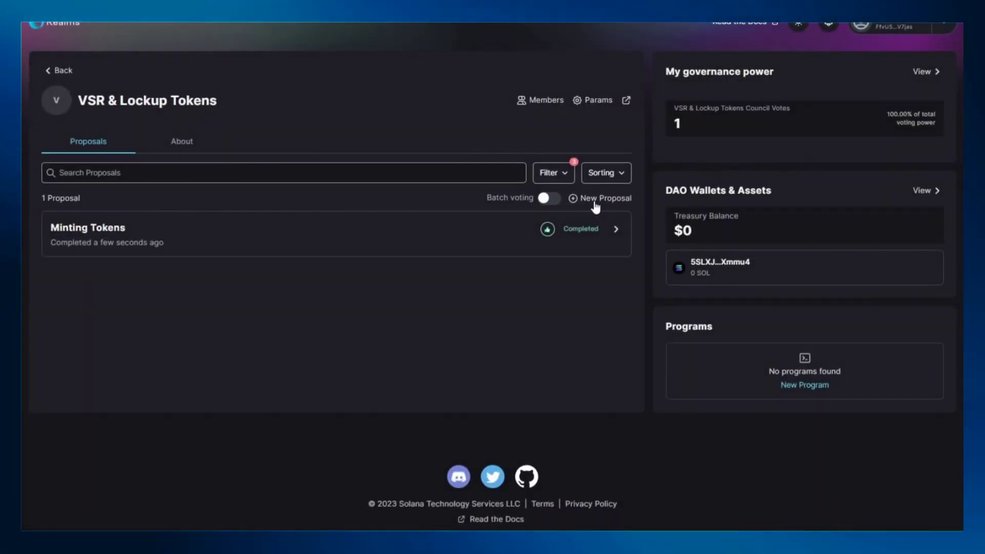
pyautogui.click(595, 205)
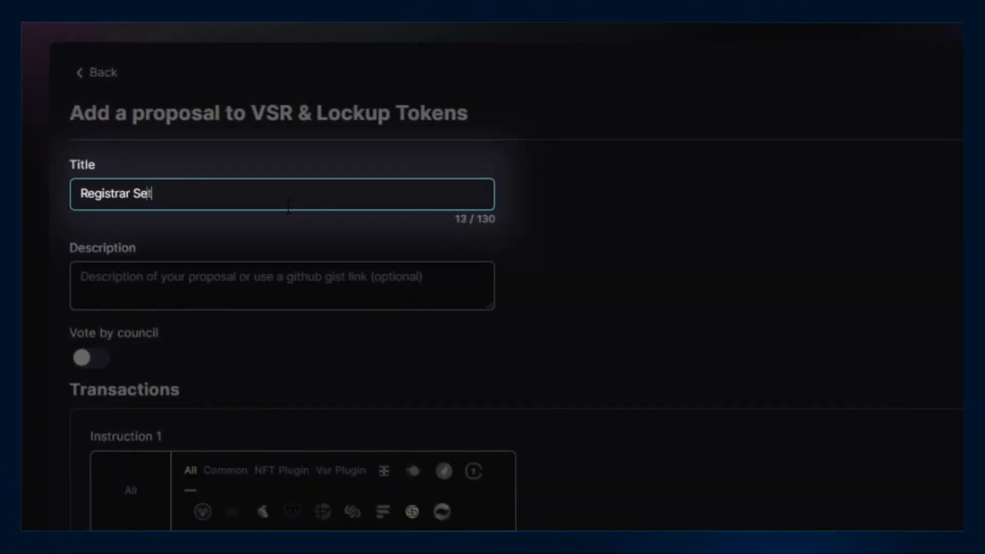
pyautogui.click(282, 292)
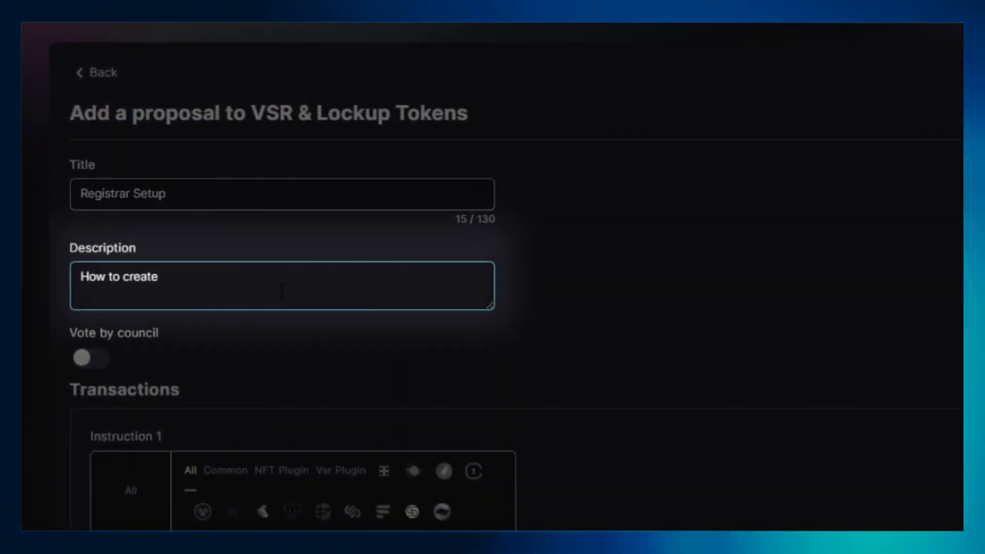
pyautogui.write('How to create registrar setup')
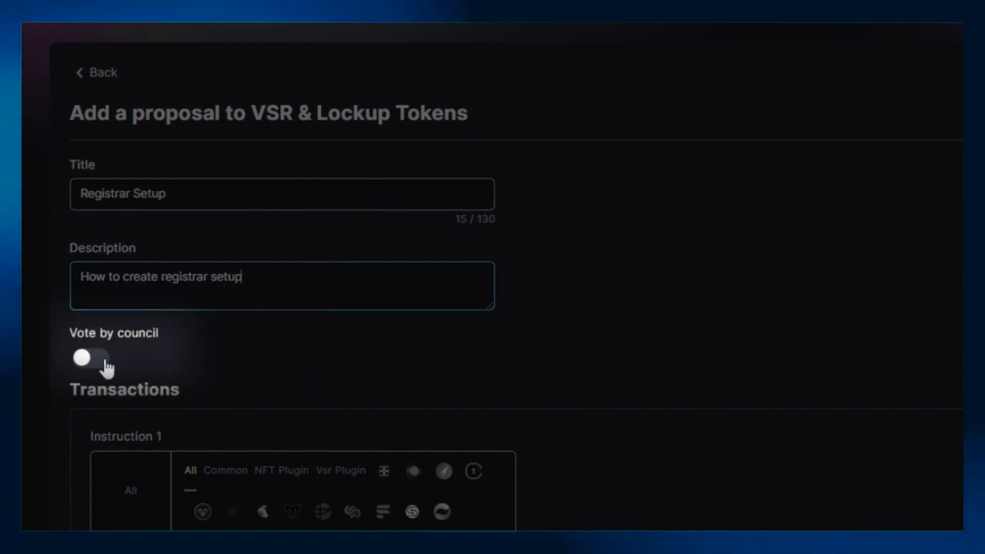
pyautogui.click(106, 361)
# Step: Add a Vsr Plugin Create Registrar instruction using the DAO's treasury wallet
pyautogui.scroll(-2, 272, 418)
pyautogui.click(334, 380)
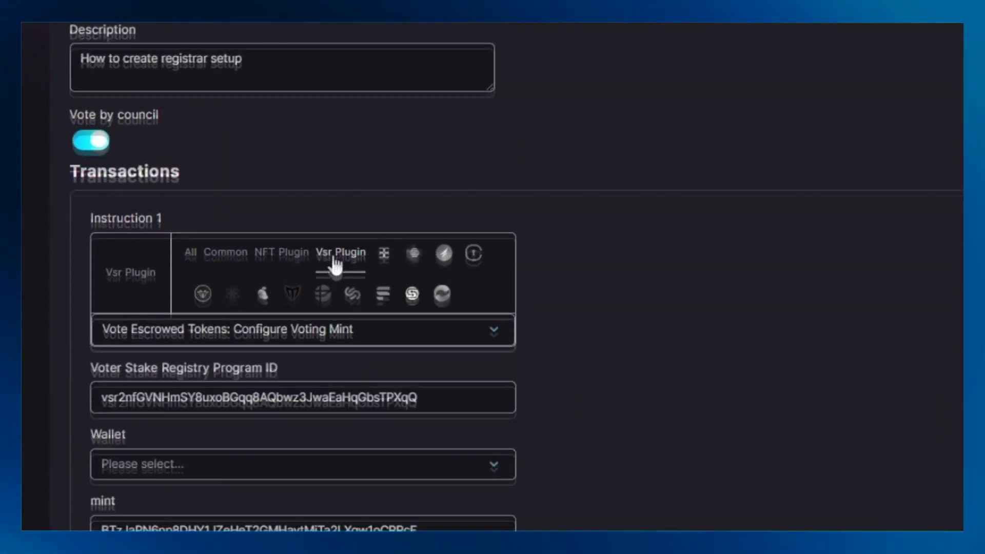
pyautogui.click(339, 455)
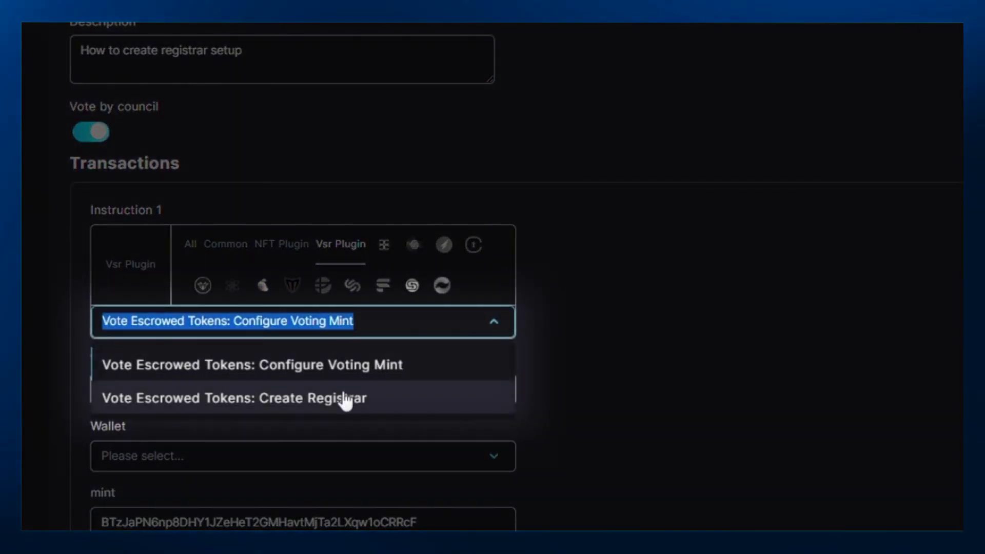
pyautogui.scroll(-2, 345, 400)
pyautogui.click(416, 313)
pyautogui.scroll(-3, 379, 263)
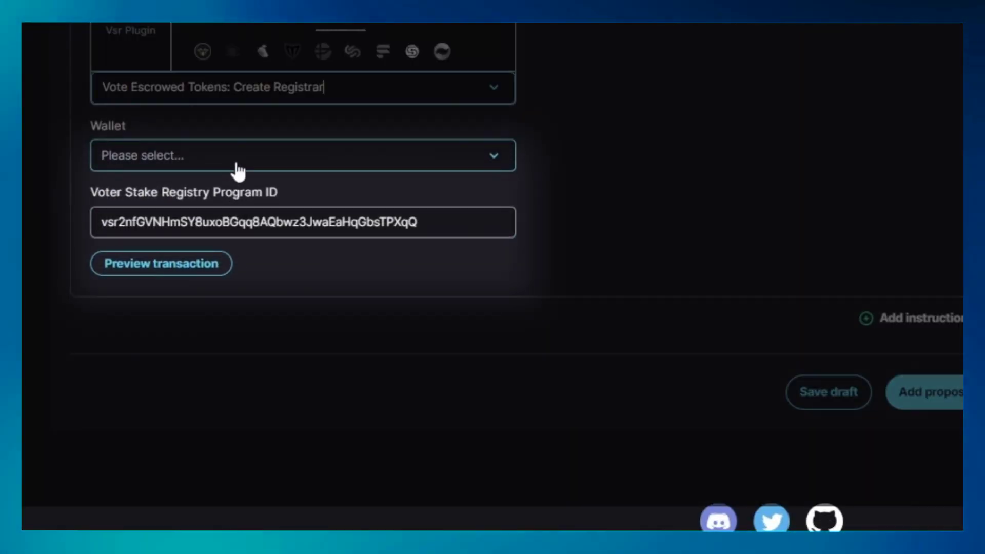
pyautogui.click(236, 164)
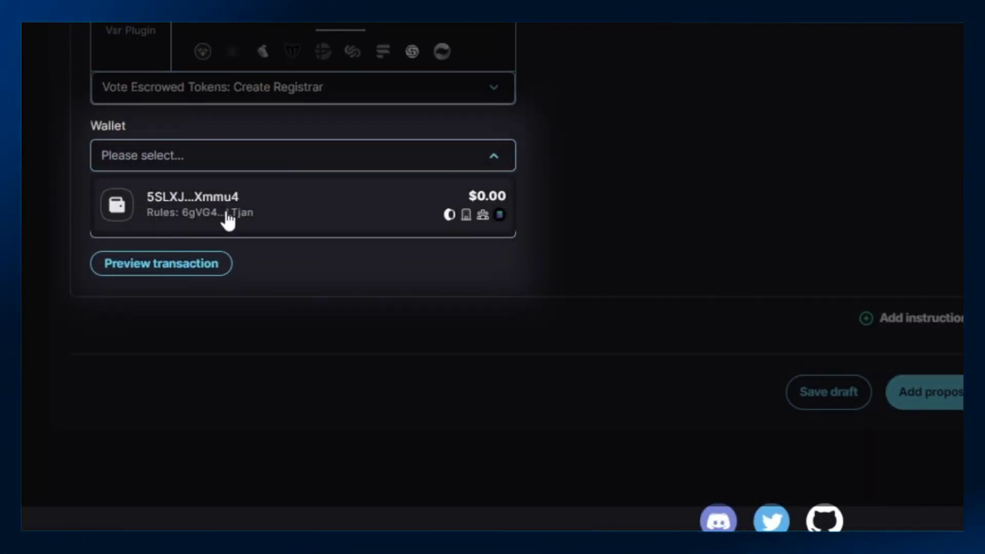
pyautogui.click(225, 212)
pyautogui.scroll(-2, 318, 225)
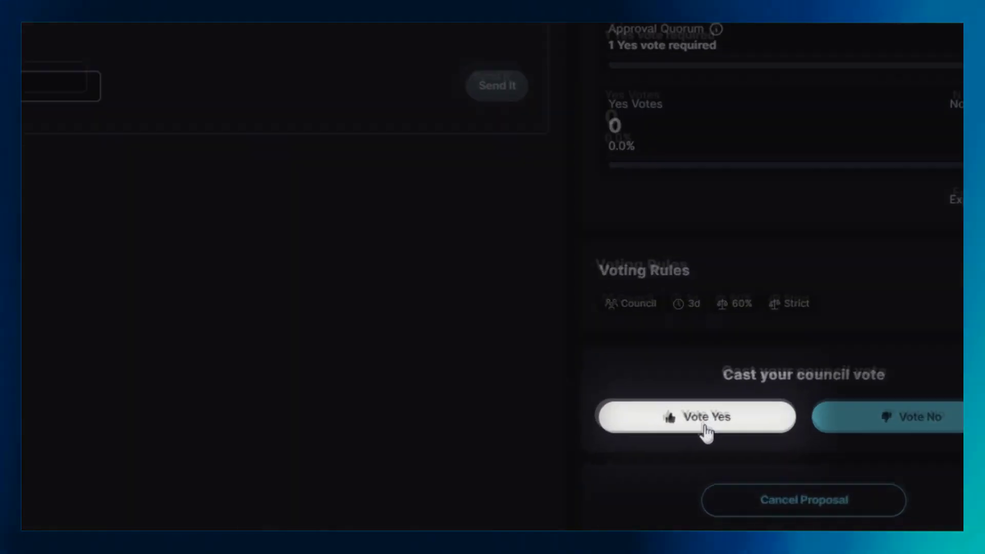
# Step: Vote Yes on the Registrar Setup proposal and return to the proposals list
pyautogui.click(702, 425)
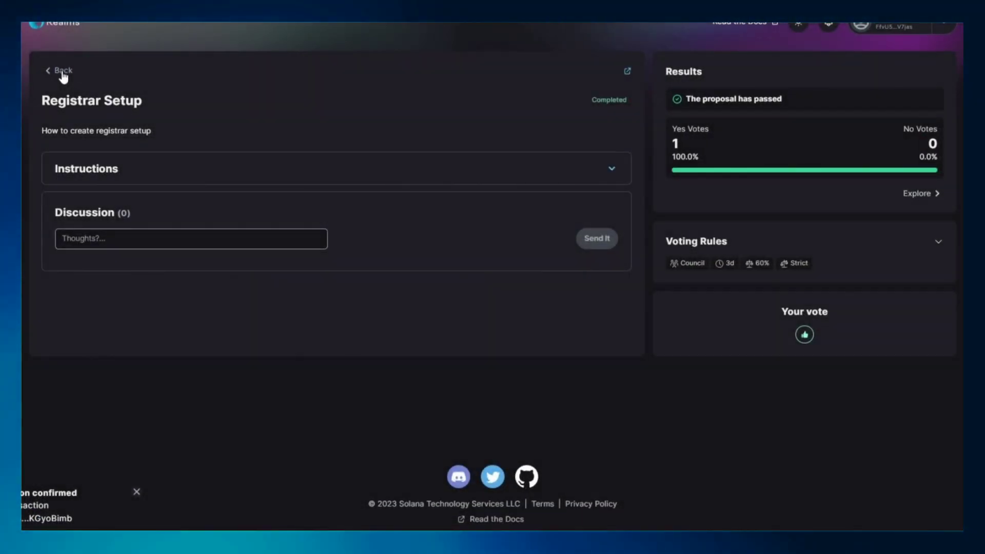
pyautogui.click(95, 102)
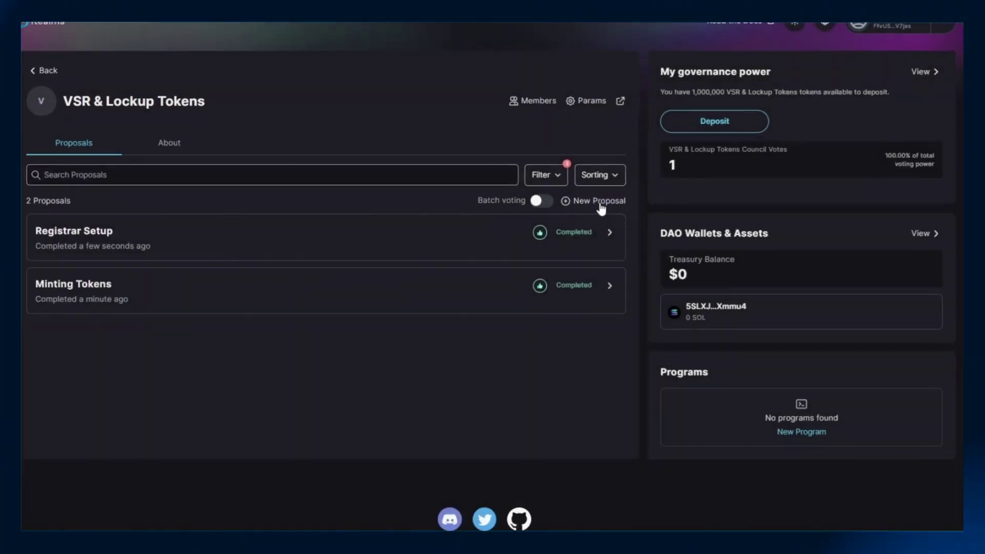
# Step: Start a council-voted 'Voting Mint Registry' proposal described 'How to create voting mint registr'
pyautogui.click(600, 201)
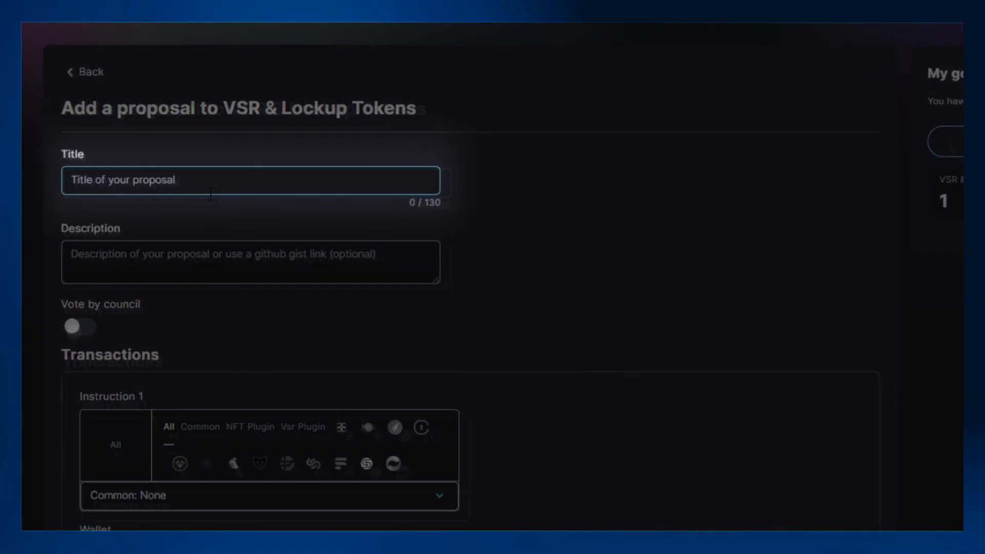
pyautogui.write('Voting Mint Registry')
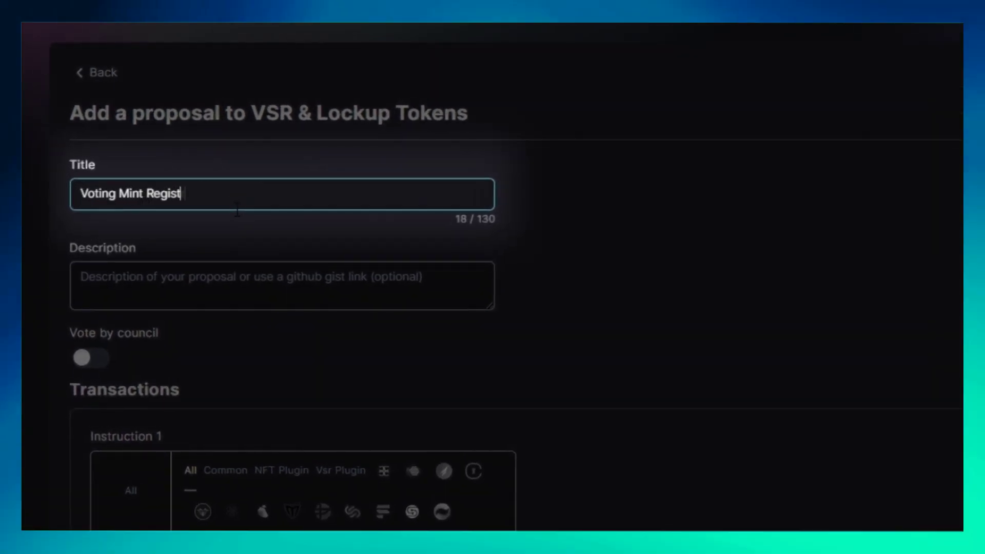
pyautogui.click(203, 297)
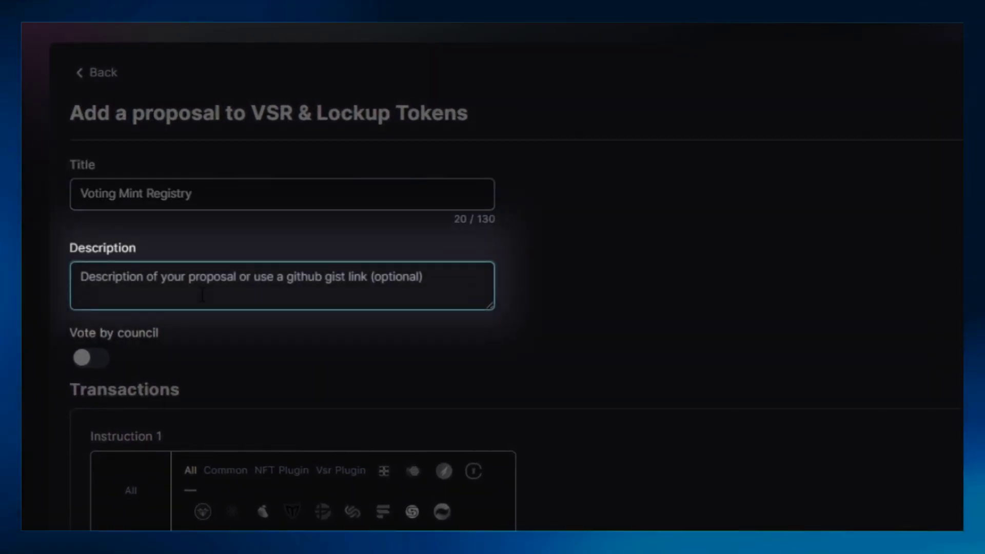
pyautogui.write('How to create voting mint registry')
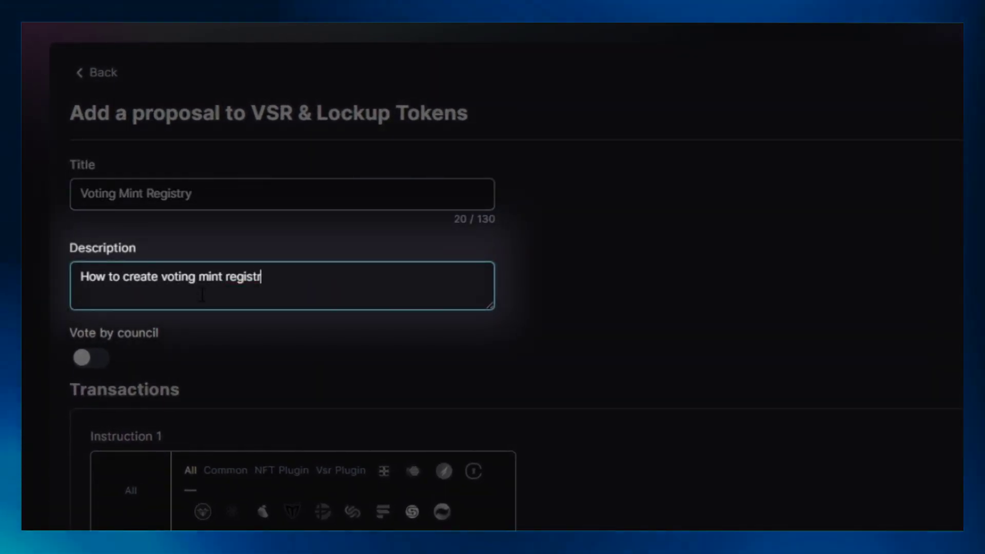
pyautogui.click(102, 365)
# Step: Add a Vsr Plugin Configure Voting Mint instruction with the DAO wallet as wallet and grant authority
pyautogui.scroll(-5, 105, 369)
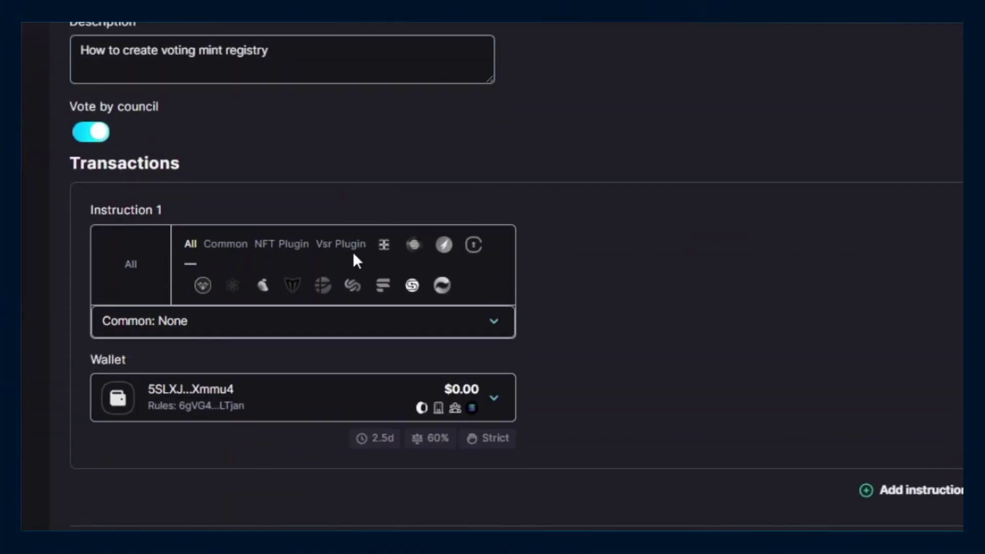
pyautogui.click(352, 246)
pyautogui.scroll(-3, 347, 336)
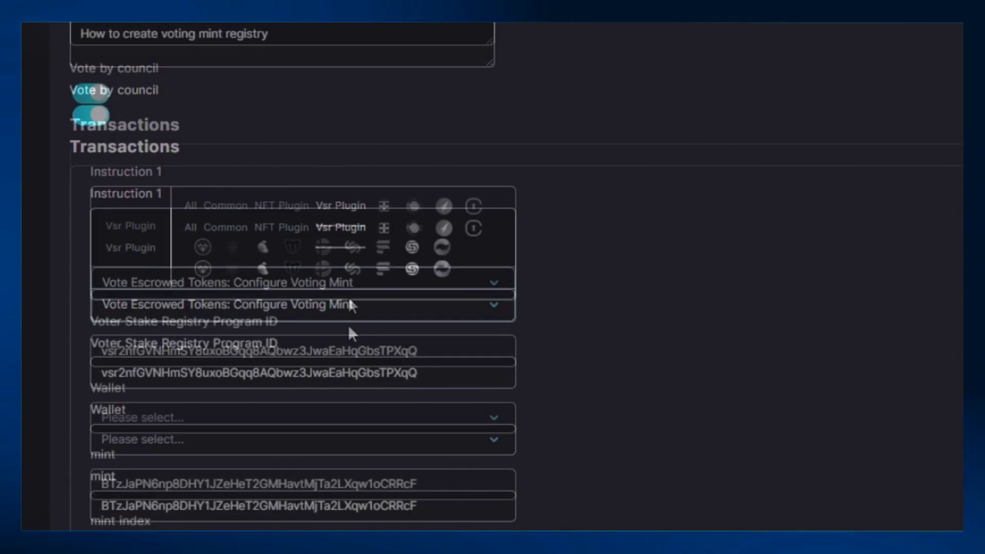
pyautogui.click(380, 184)
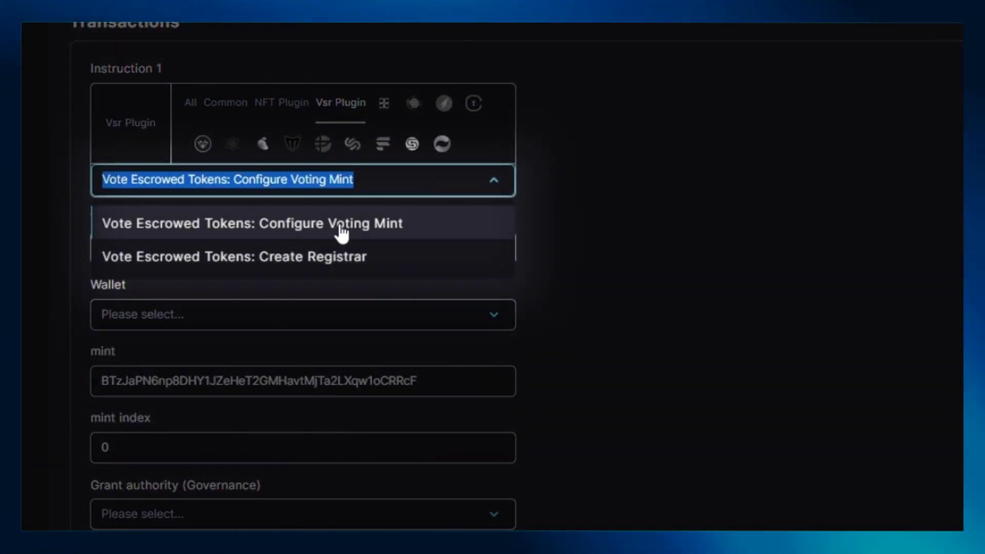
pyautogui.click(341, 226)
pyautogui.scroll(-4, 334, 229)
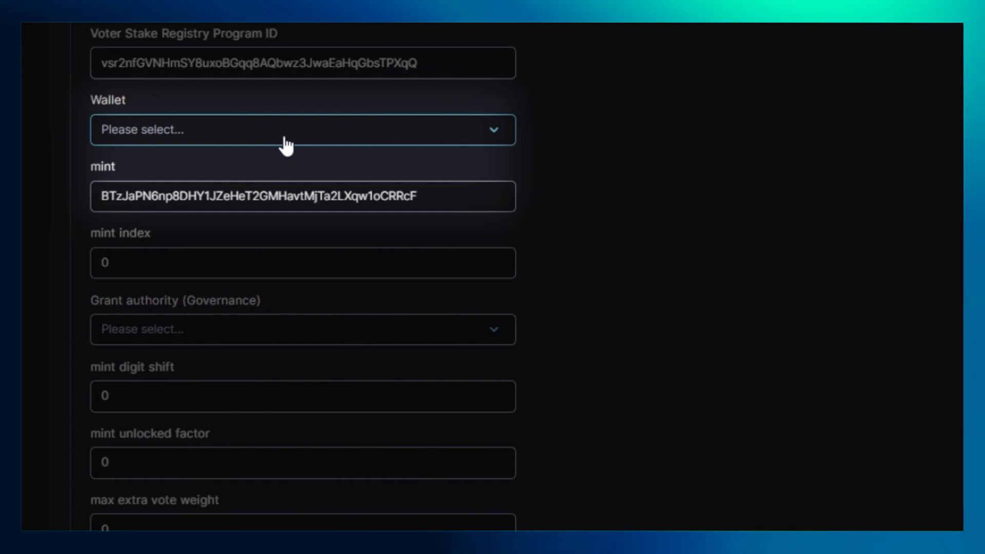
pyautogui.click(286, 146)
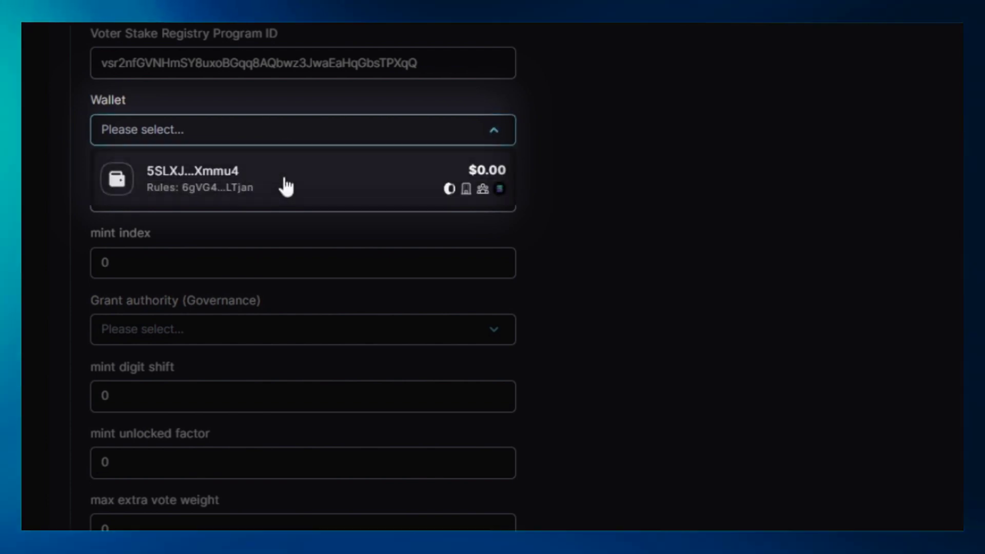
pyautogui.click(285, 186)
pyautogui.scroll(-4, 278, 184)
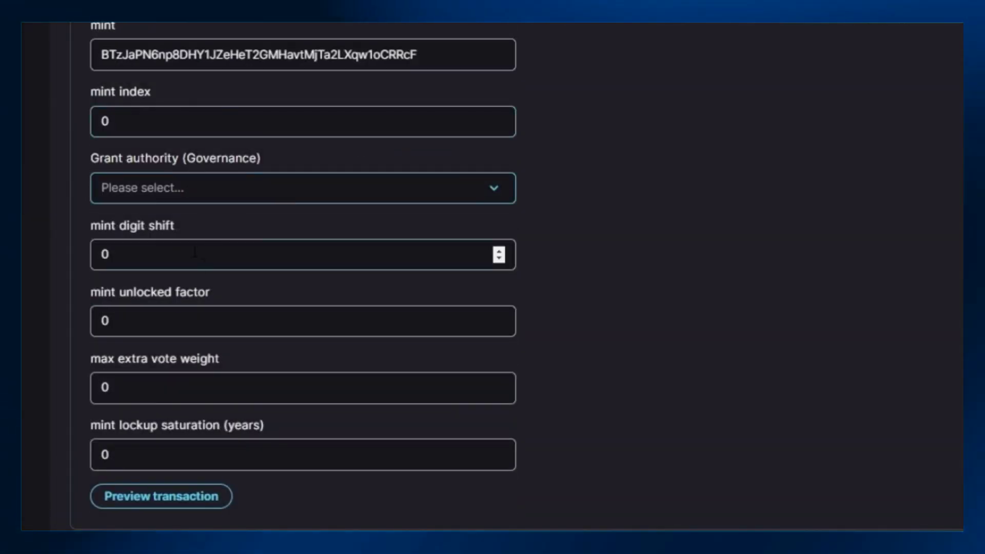
pyautogui.click(217, 190)
pyautogui.click(216, 243)
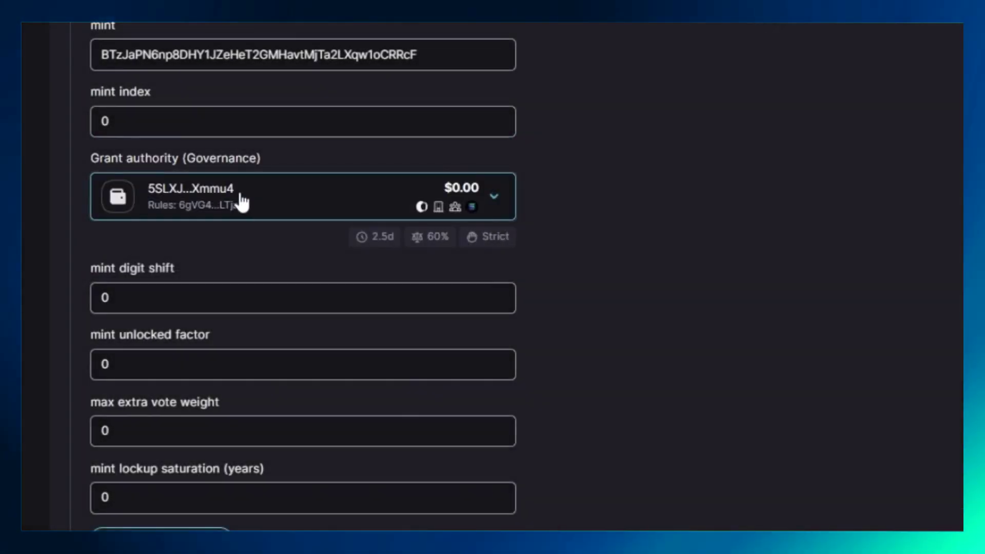
pyautogui.scroll(-4, 243, 202)
# Step: Set unlocked factor, max extra vote weight and lockup saturation years to 1, then submit
pyautogui.click(165, 193)
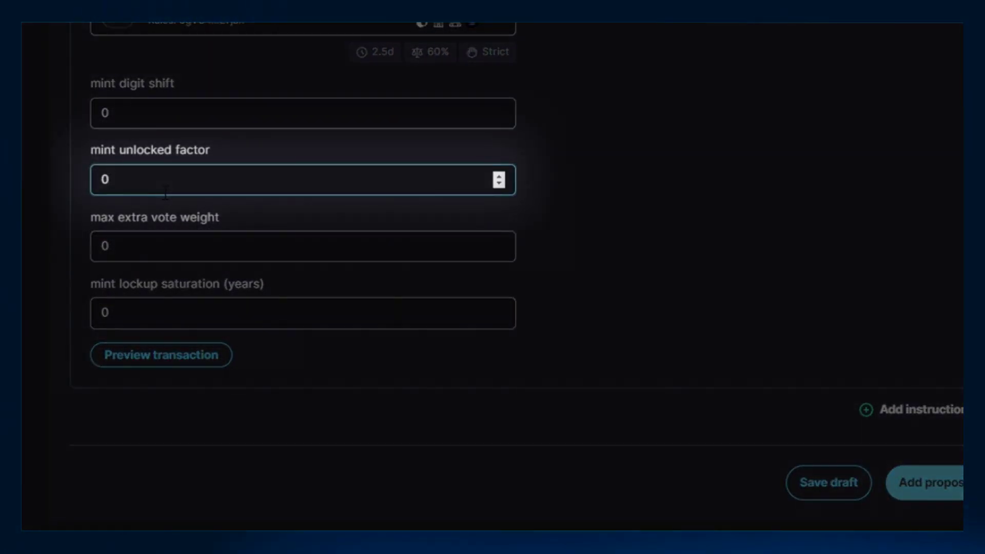
pyautogui.write('1')
pyautogui.click(165, 255)
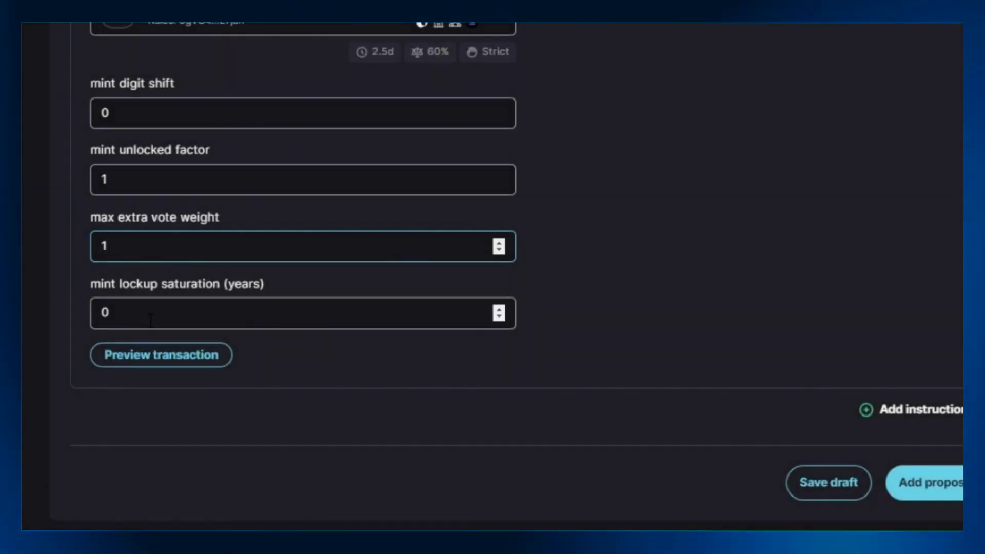
pyautogui.click(156, 303)
pyautogui.press('BackSpace')
pyautogui.write('1')
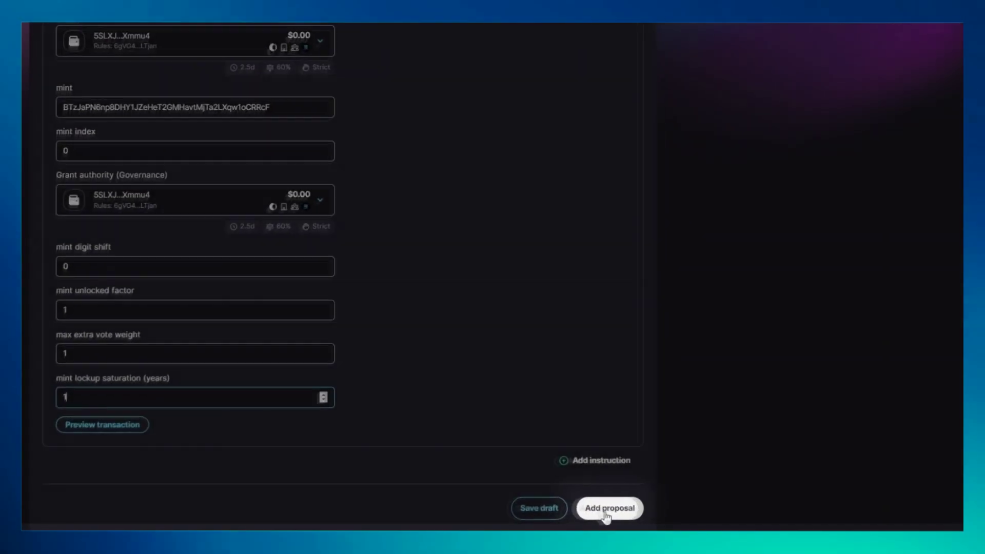
pyautogui.click(927, 494)
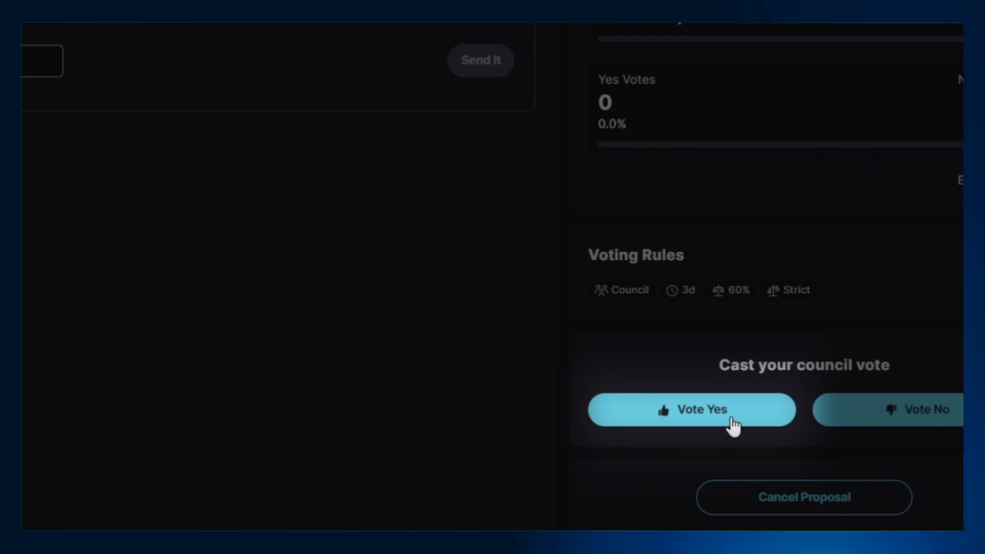
# Step: Vote Yes on Voting Mint Registry, confirm, execute it, and return to the proposals list
pyautogui.click(732, 425)
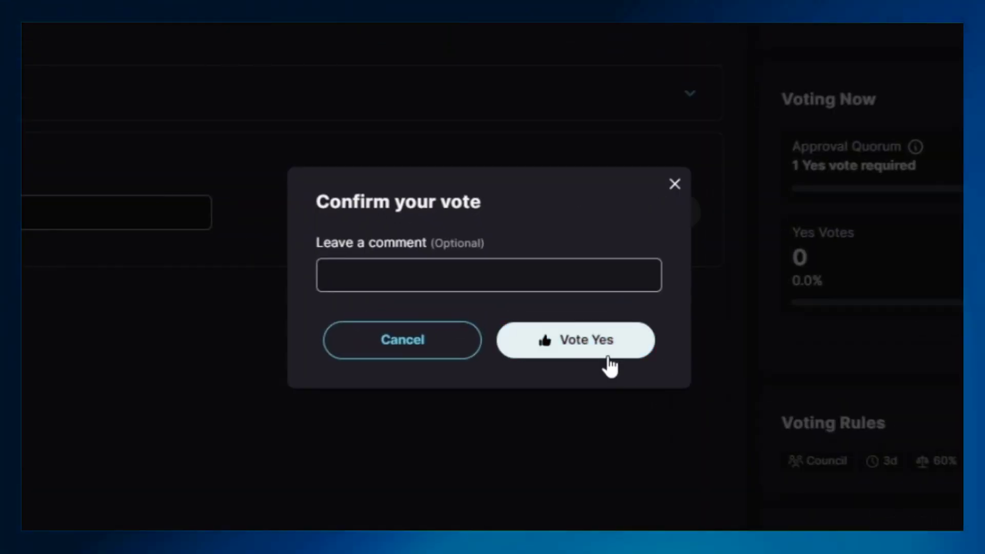
pyautogui.click(605, 362)
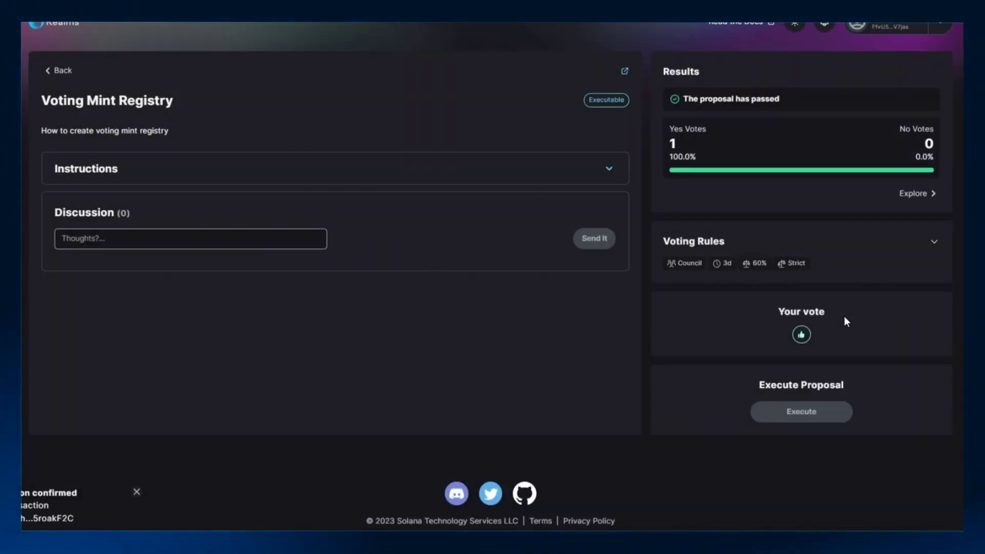
pyautogui.scroll(-1, 844, 321)
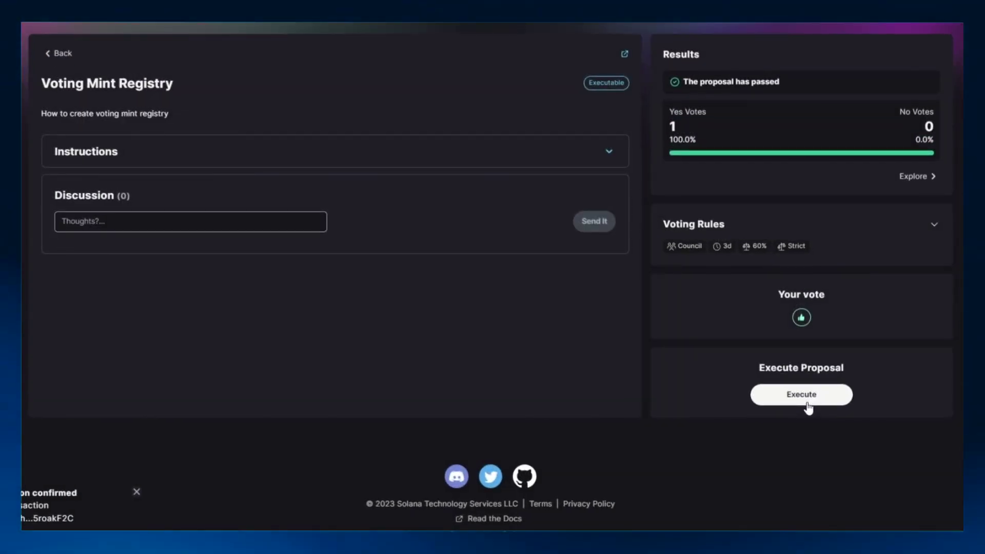
pyautogui.click(807, 405)
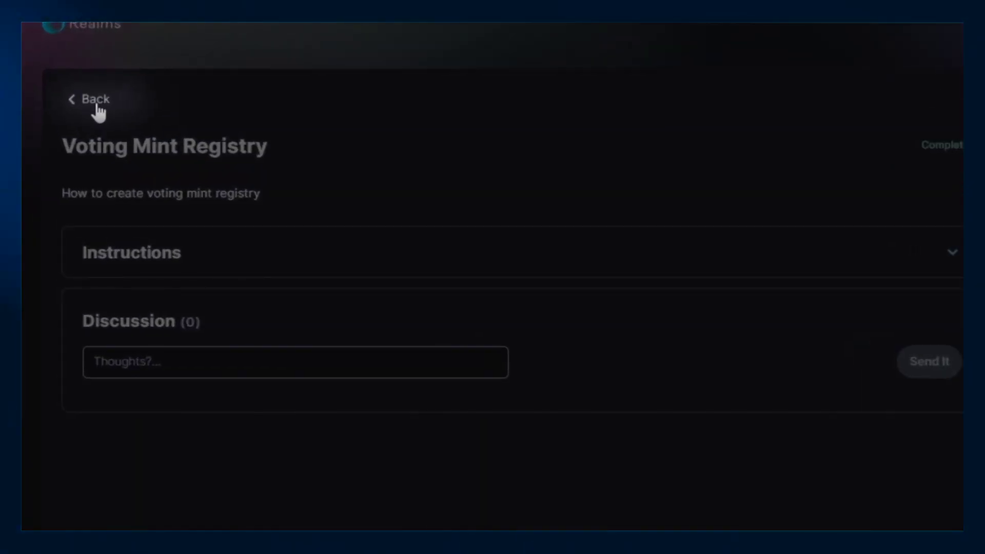
pyautogui.click(96, 105)
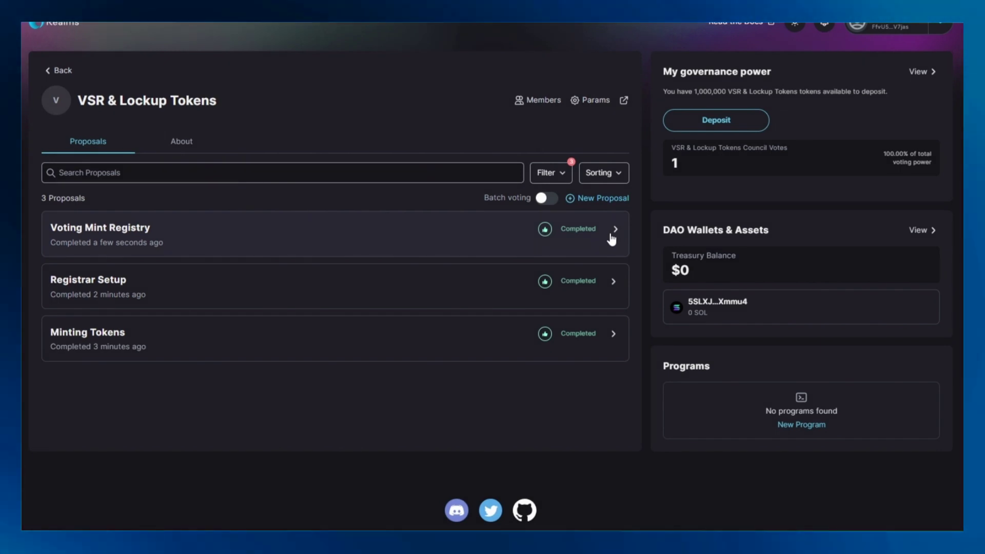
# Step: Copy the Voter Stake Registry program ID from the Voting Mint Registry instructions
pyautogui.click(611, 239)
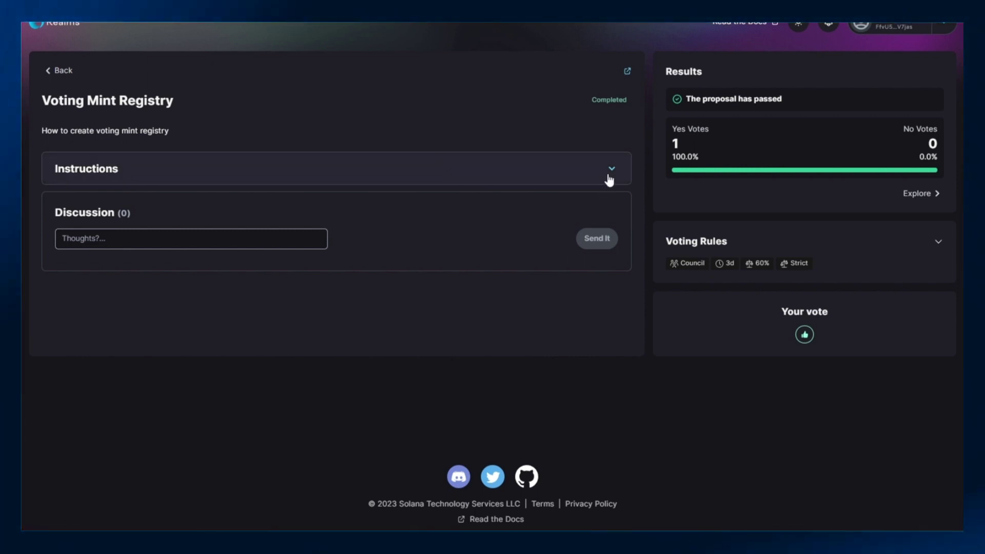
pyautogui.click(609, 177)
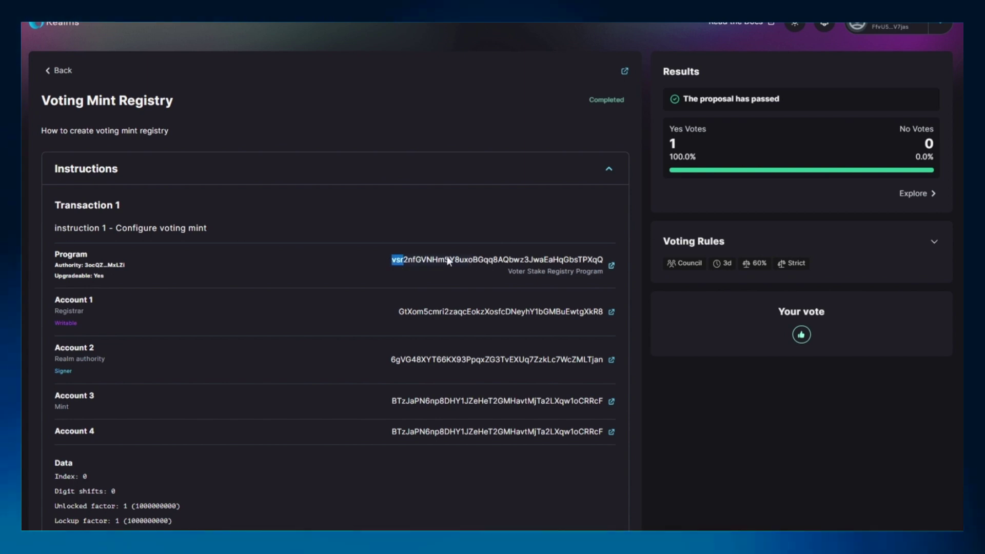
pyautogui.moveTo(600, 260); pyautogui.dragTo(604, 260)
pyautogui.hotkey('ctrl', 'c')
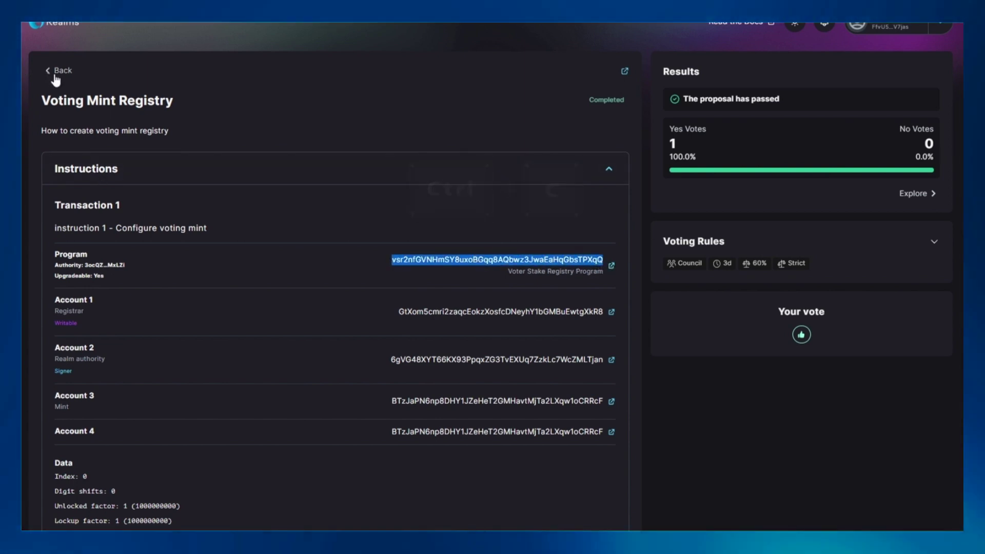
pyautogui.click(55, 77)
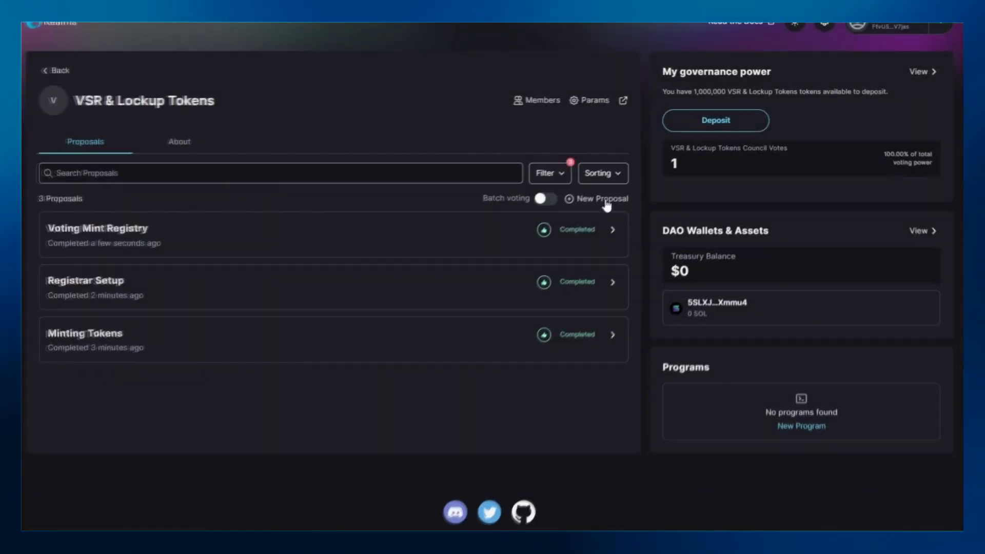
# Step: Start a proposal titled 'Addin' with a Common: Realm config instruction
pyautogui.click(498, 276)
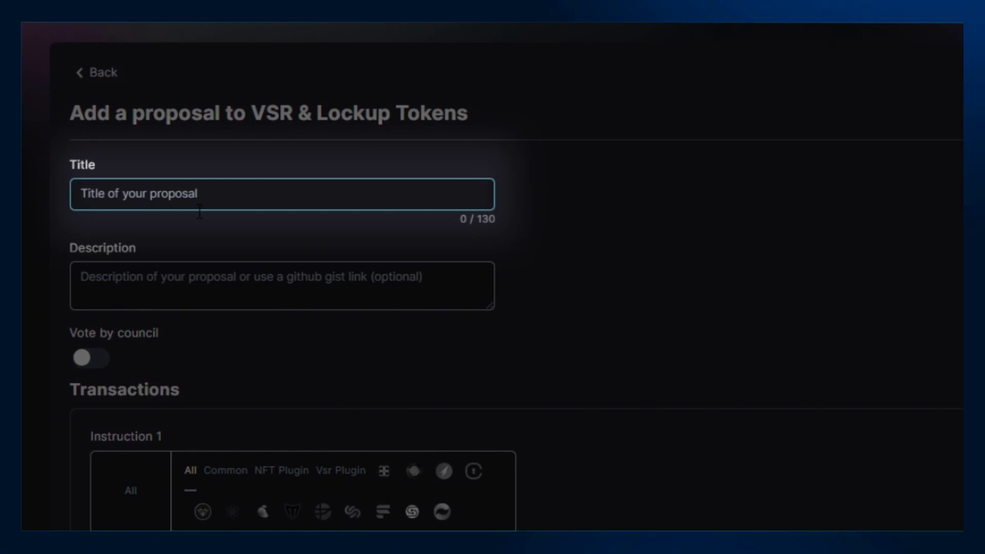
pyautogui.write('Addin VSR')
pyautogui.press('Tab')
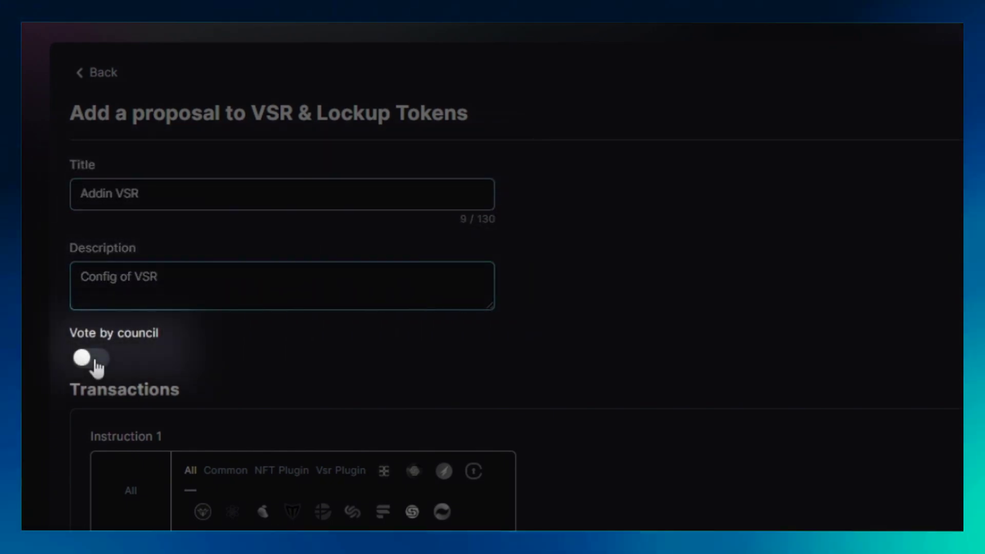
pyautogui.scroll(-6, 97, 366)
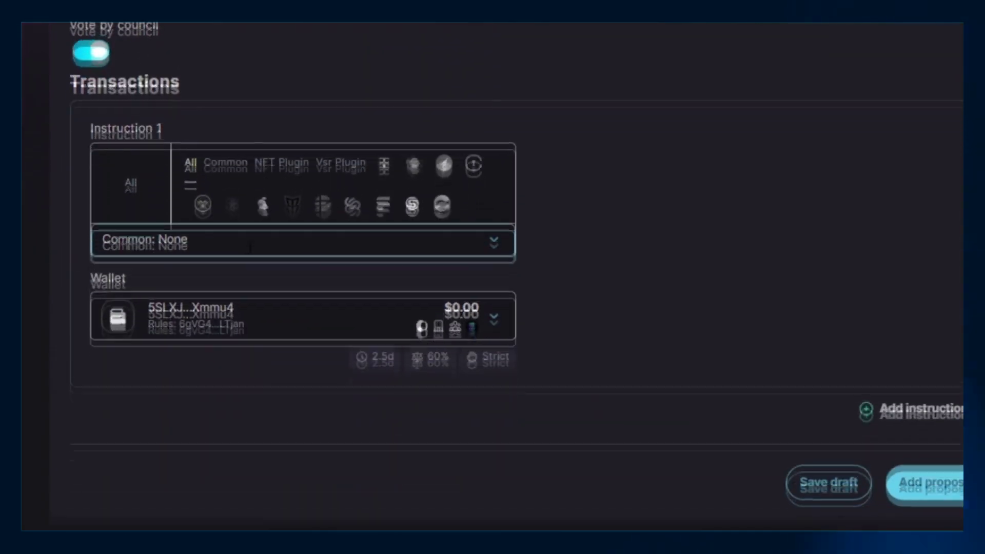
pyautogui.click(250, 231)
pyautogui.scroll(-5, 264, 369)
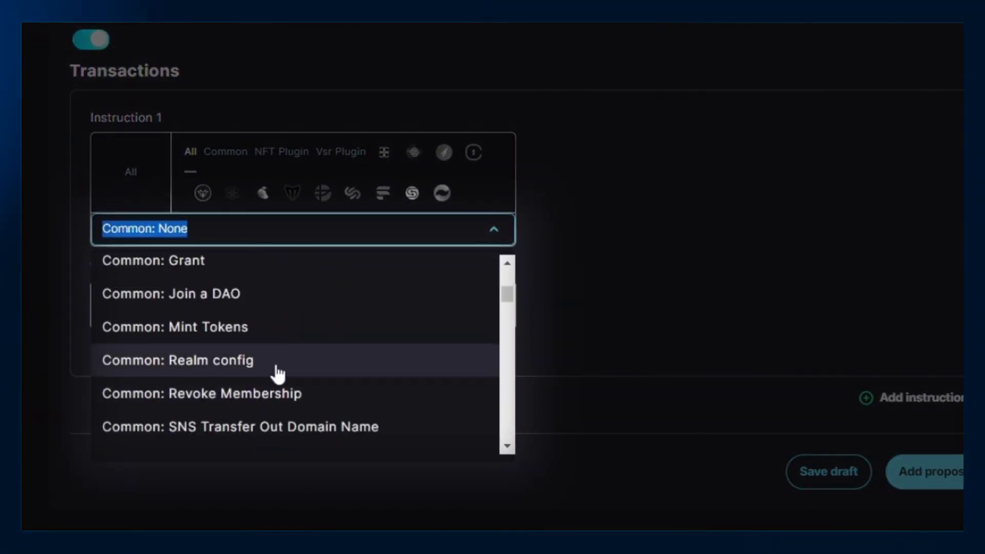
pyautogui.click(277, 372)
# Step: Paste the VSR program ID as the Community voter weight addin and submit the proposal
pyautogui.scroll(-2, 354, 329)
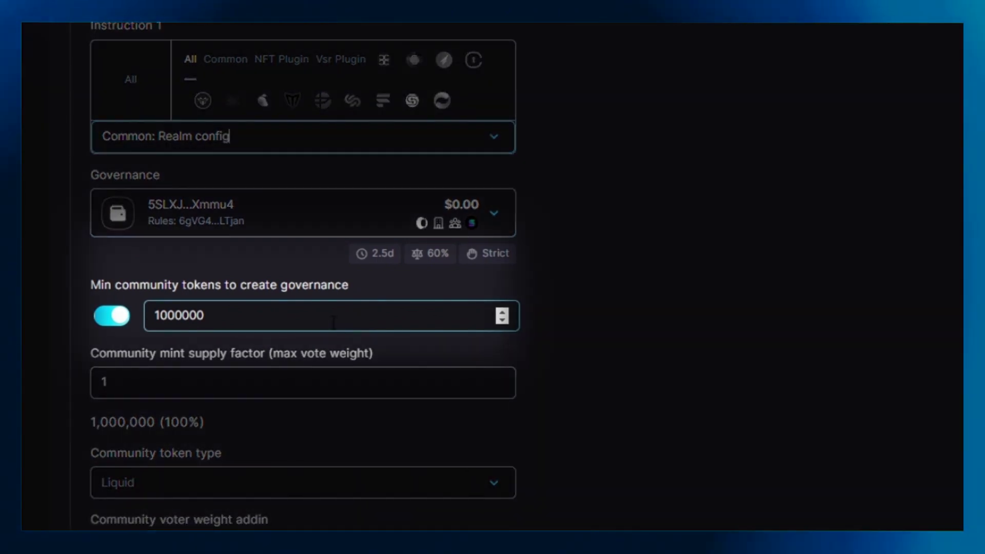
pyautogui.scroll(-2, 333, 322)
pyautogui.click(235, 290)
pyautogui.scroll(-1, 235, 307)
pyautogui.scroll(-3, 235, 307)
pyautogui.click(234, 227)
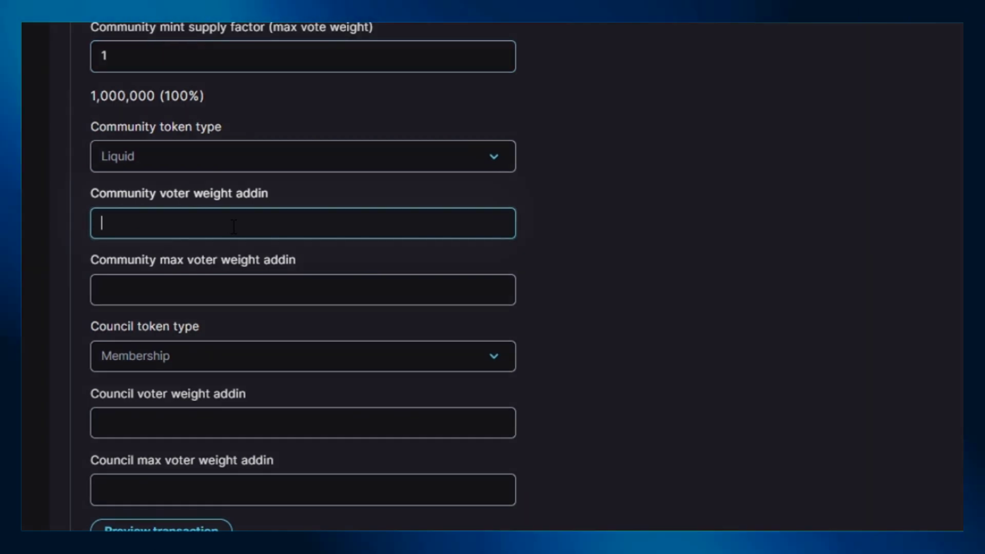
pyautogui.hotkey('ctrl', 'v')
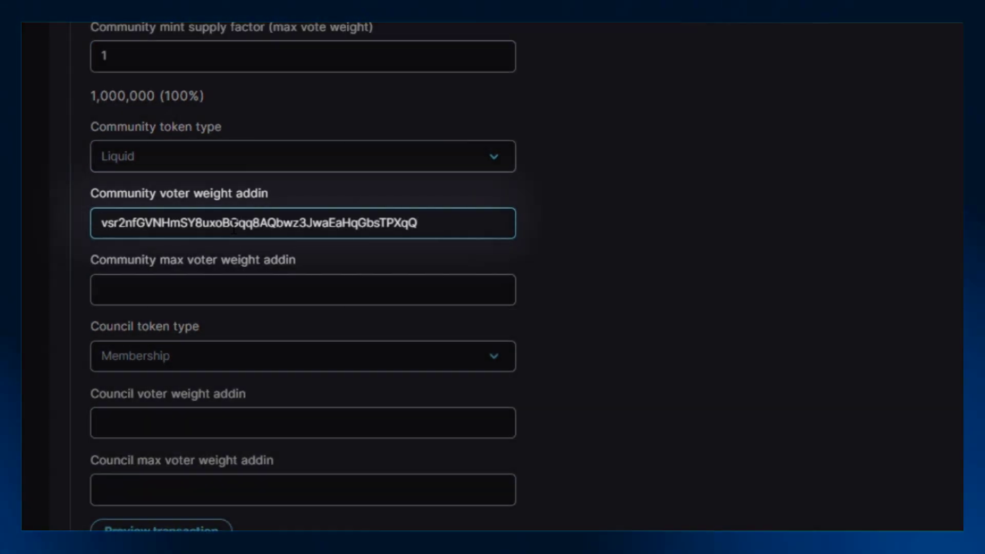
pyautogui.scroll(-2, 233, 227)
pyautogui.scroll(-2, 224, 248)
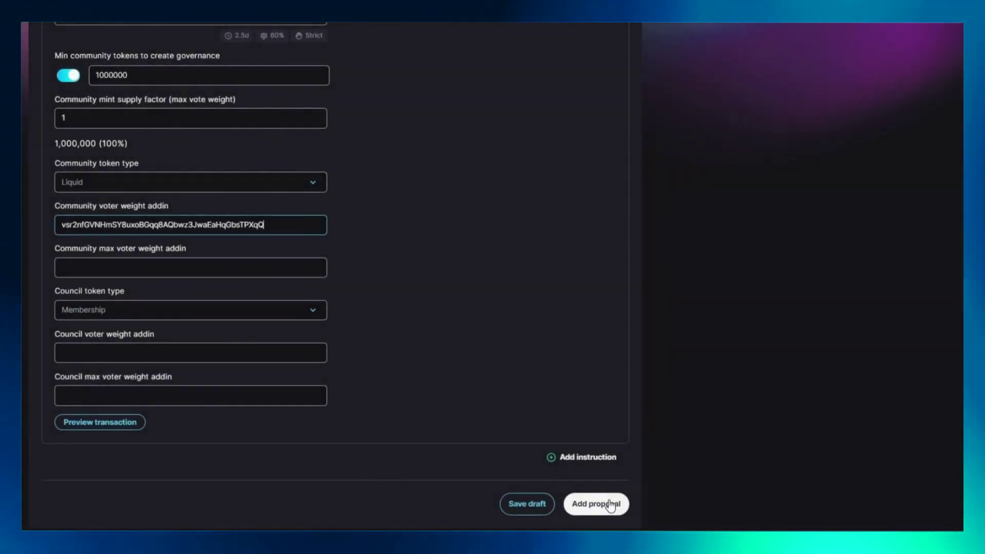
pyautogui.click(955, 484)
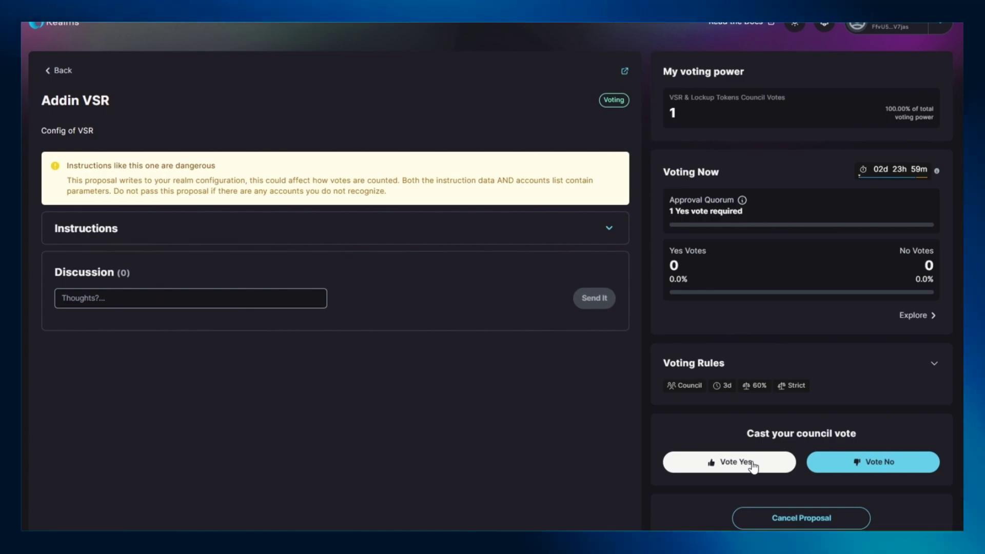
# Step: Vote Yes on the Addin VSR proposal, confirm, execute it, and return to the proposal list
pyautogui.click(752, 464)
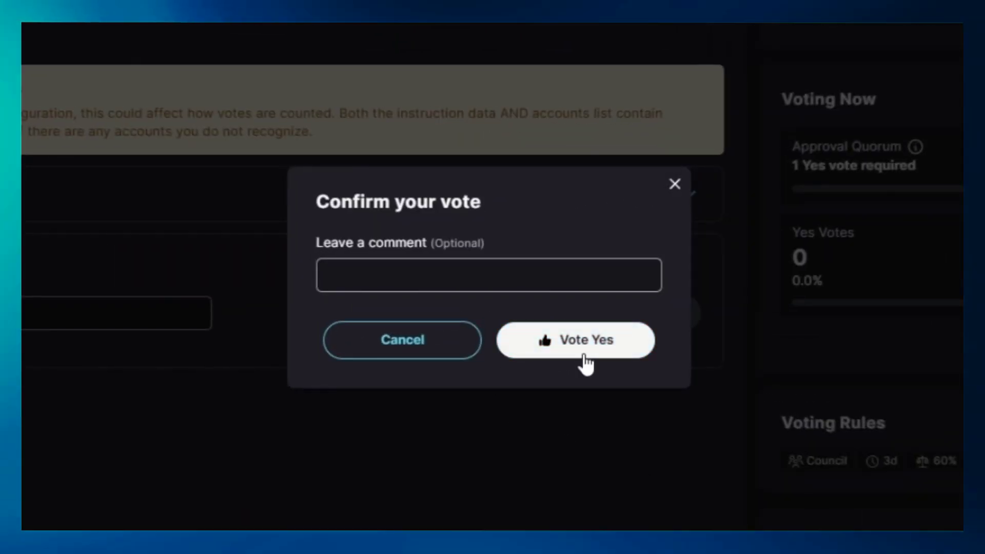
pyautogui.click(586, 361)
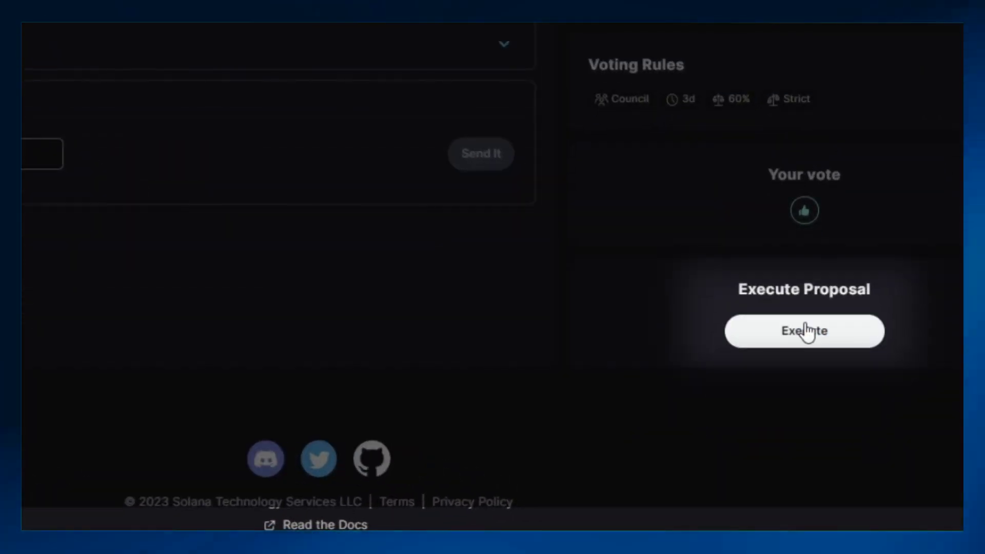
pyautogui.click(806, 331)
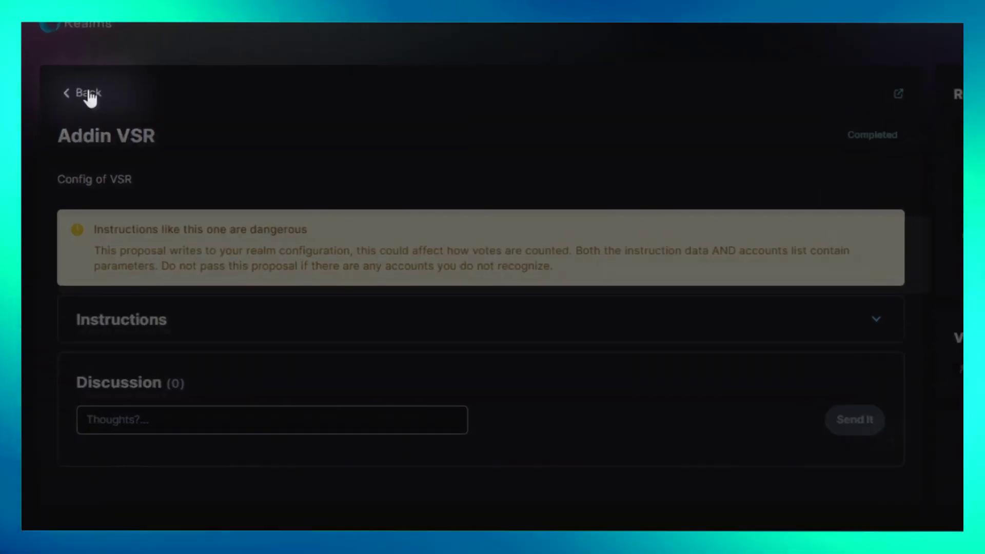
pyautogui.click(90, 97)
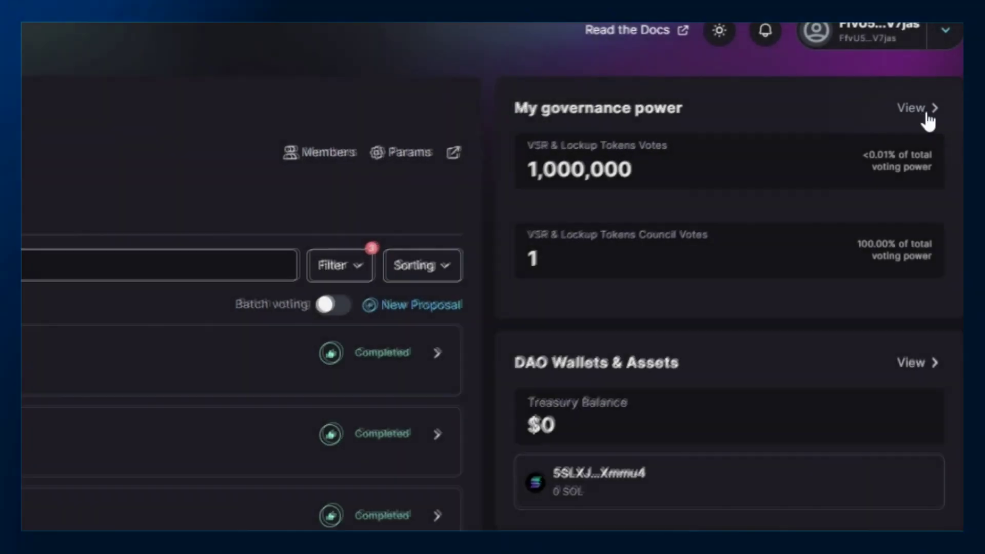
# Step: Reconnect the wallet, withdraw and redeposit the 1,000,000 tokens, then view My governance power
pyautogui.click(921, 114)
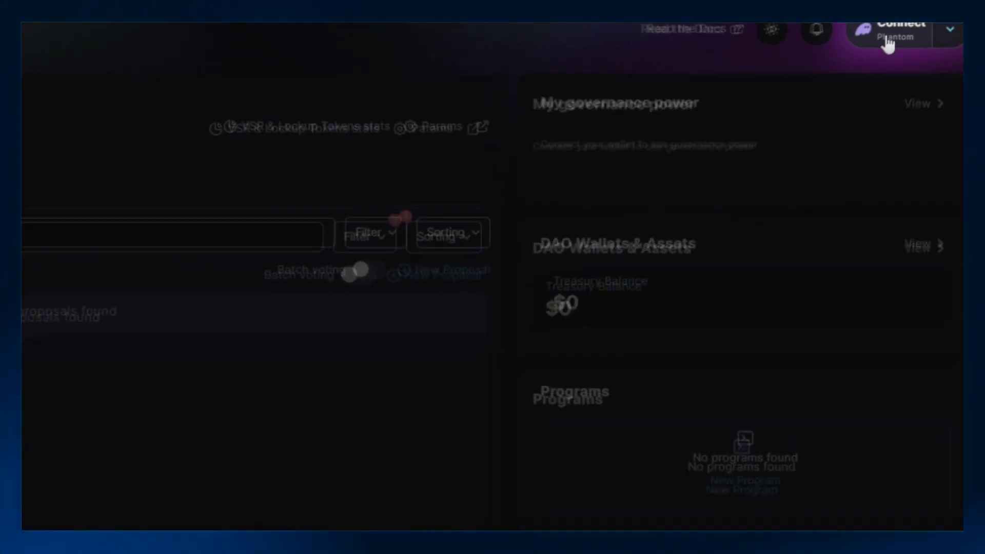
pyautogui.click(886, 46)
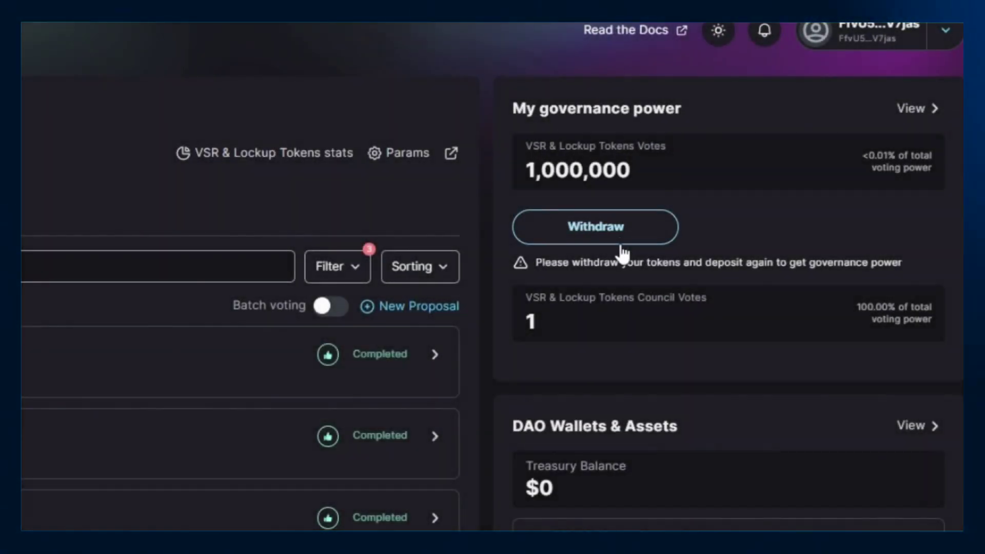
pyautogui.click(622, 245)
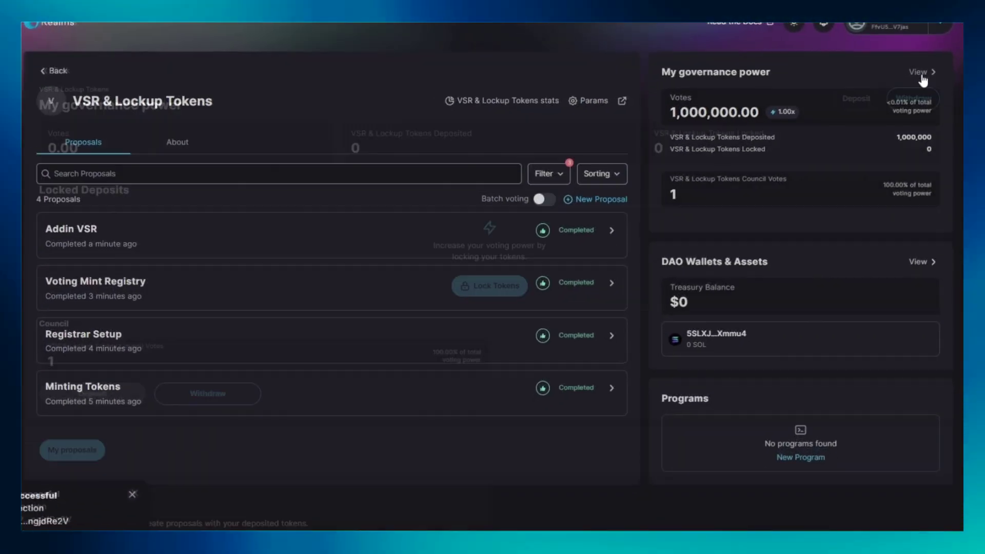
pyautogui.click(915, 110)
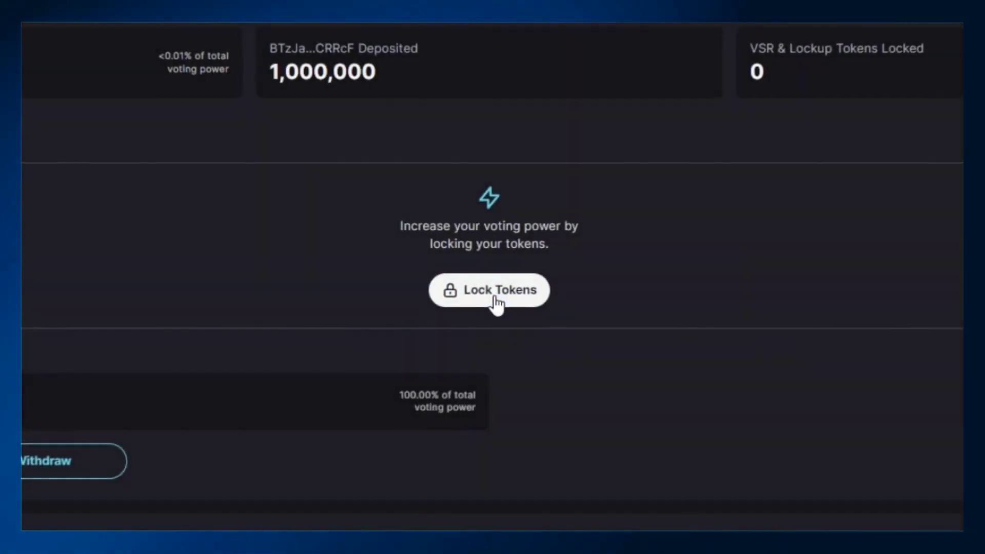
# Step: Lock 150,000 tokens in a constant 1-year lockup at a 2.00x multiplier
pyautogui.click(496, 302)
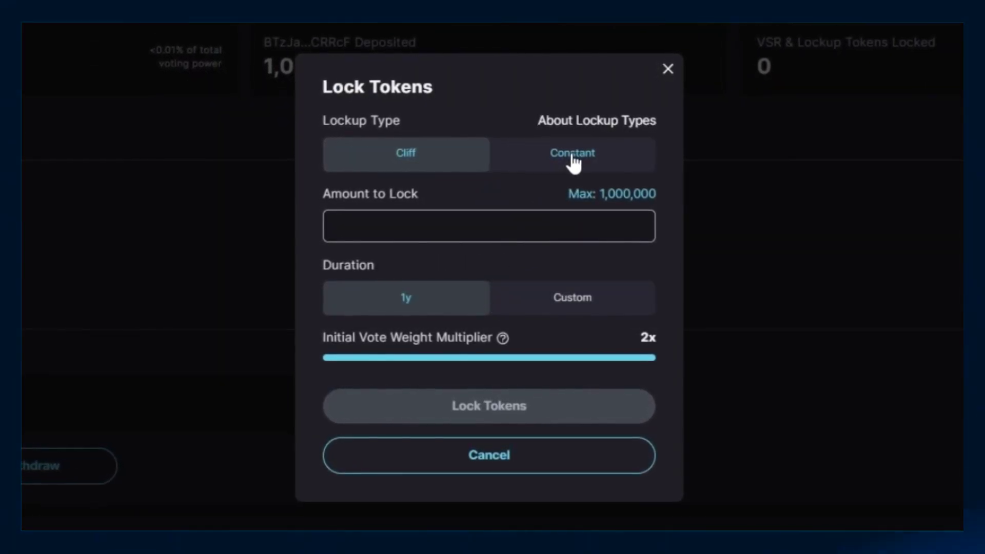
pyautogui.click(572, 161)
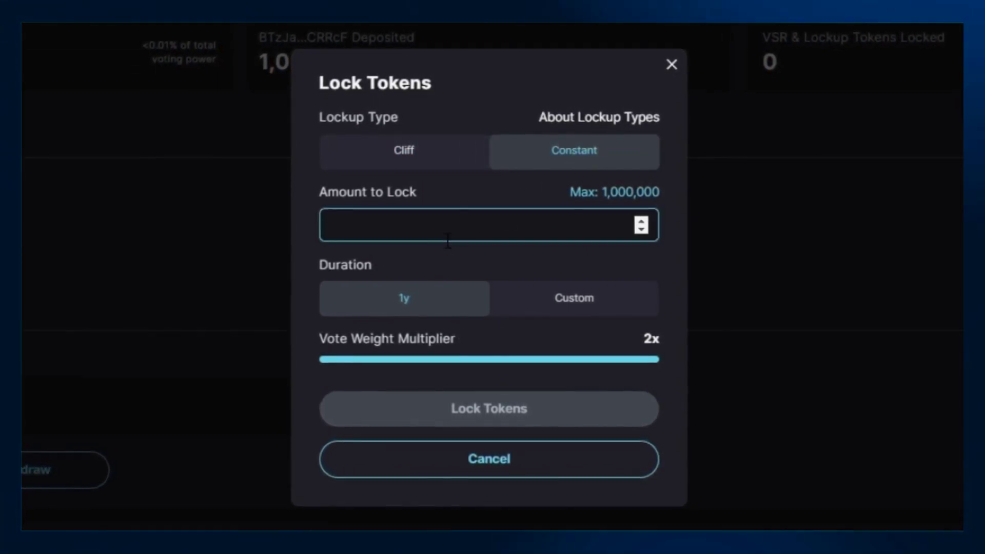
pyautogui.write('150000')
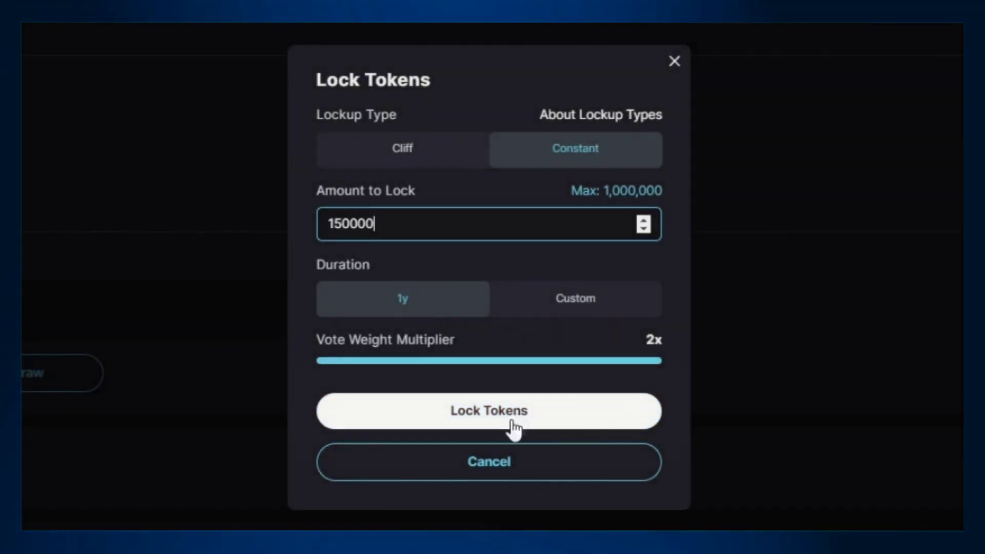
pyautogui.click(510, 426)
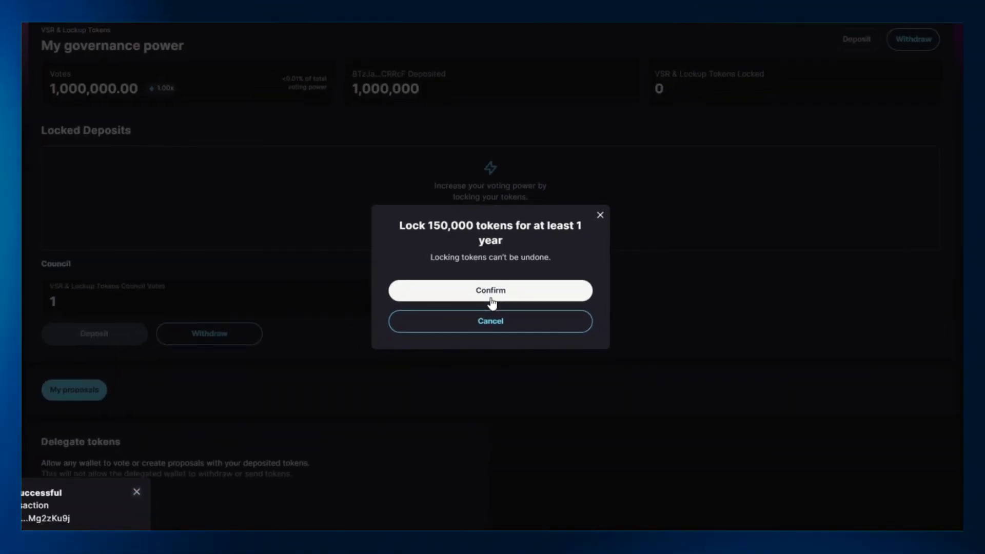
pyautogui.click(490, 297)
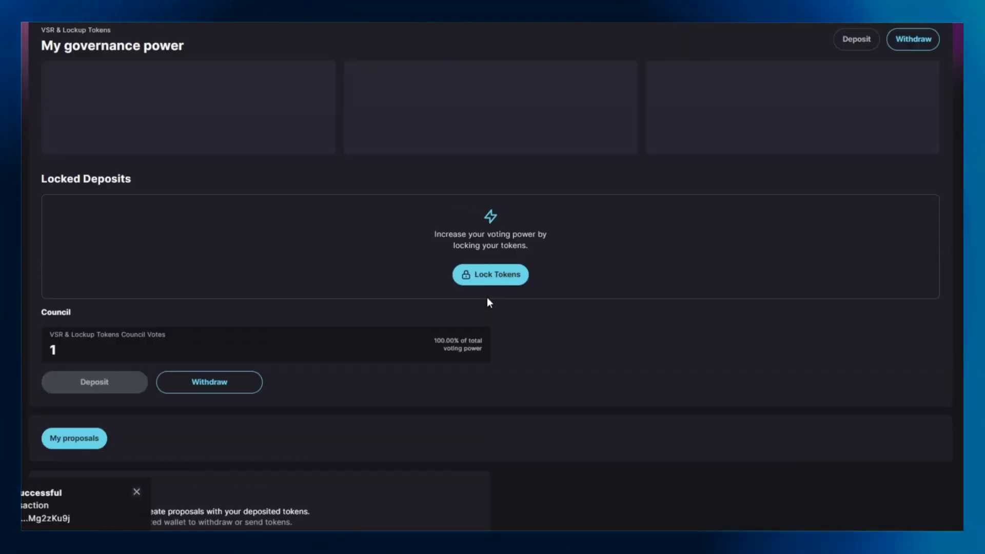
pyautogui.scroll(1, 486, 298)
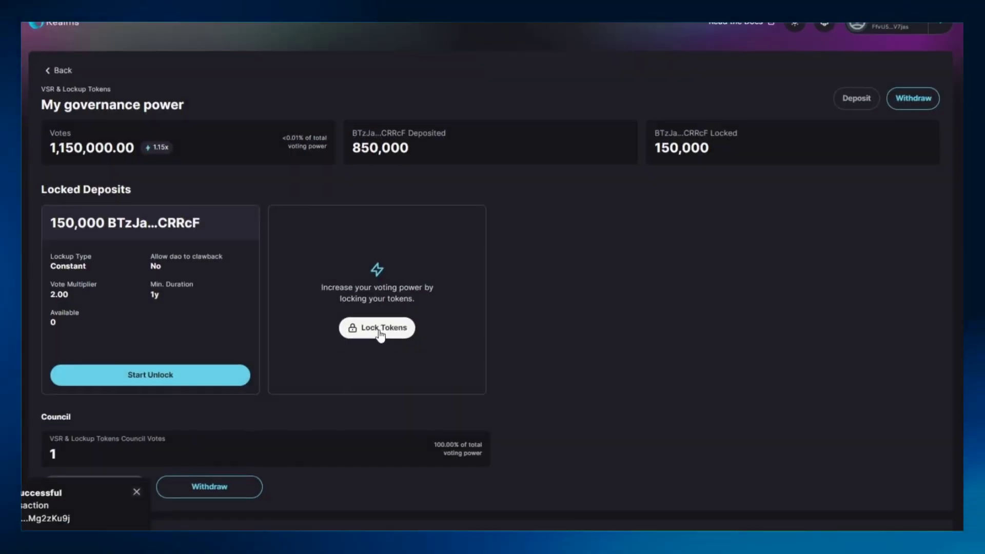
# Step: Create and confirm a 1-year cliff lockup of 125,000 tokens
pyautogui.click(498, 282)
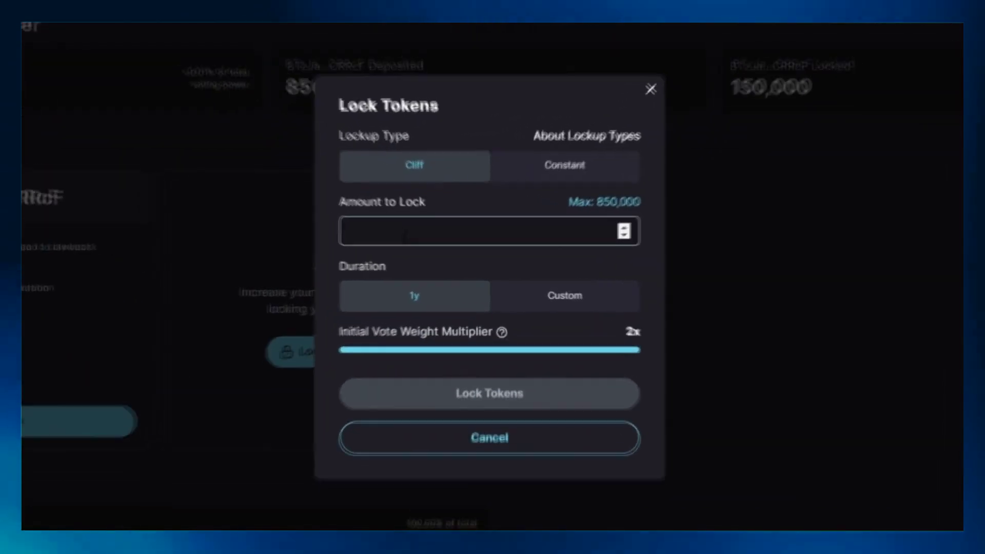
pyautogui.click(403, 235)
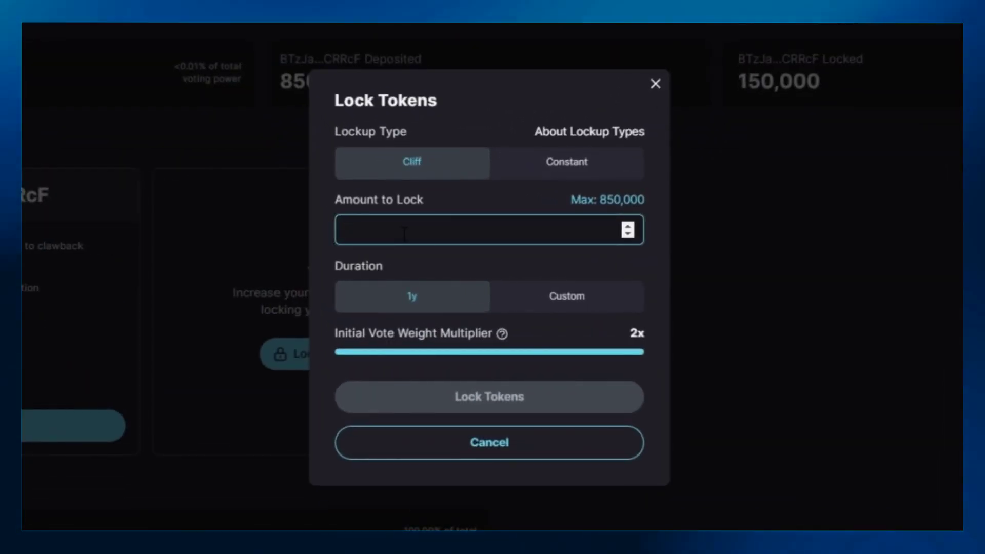
pyautogui.write('125000')
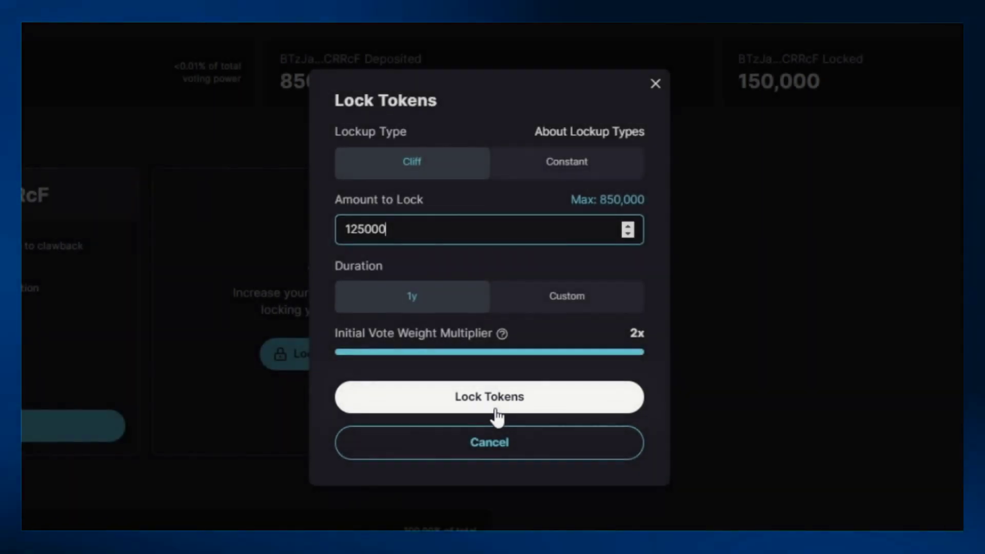
pyautogui.click(496, 410)
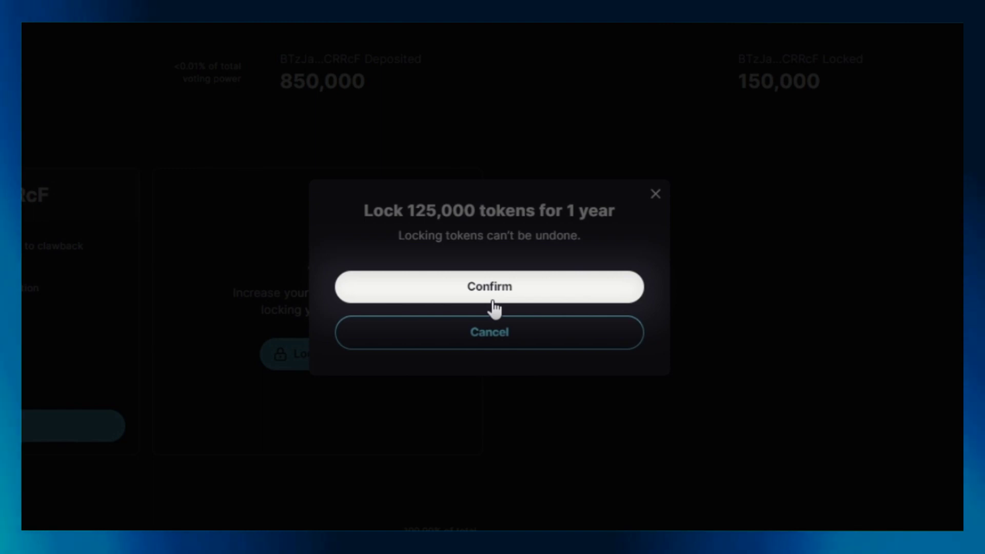
pyautogui.click(495, 307)
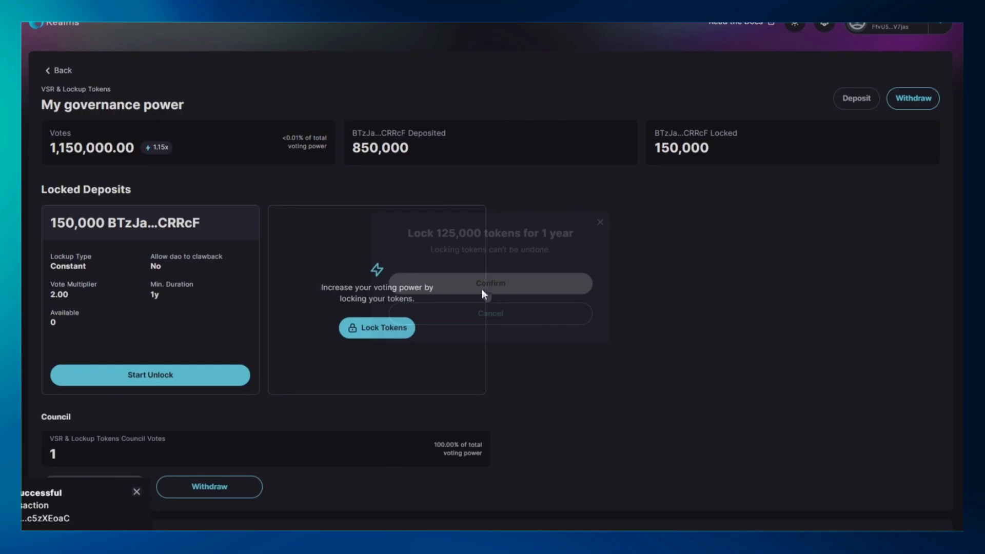